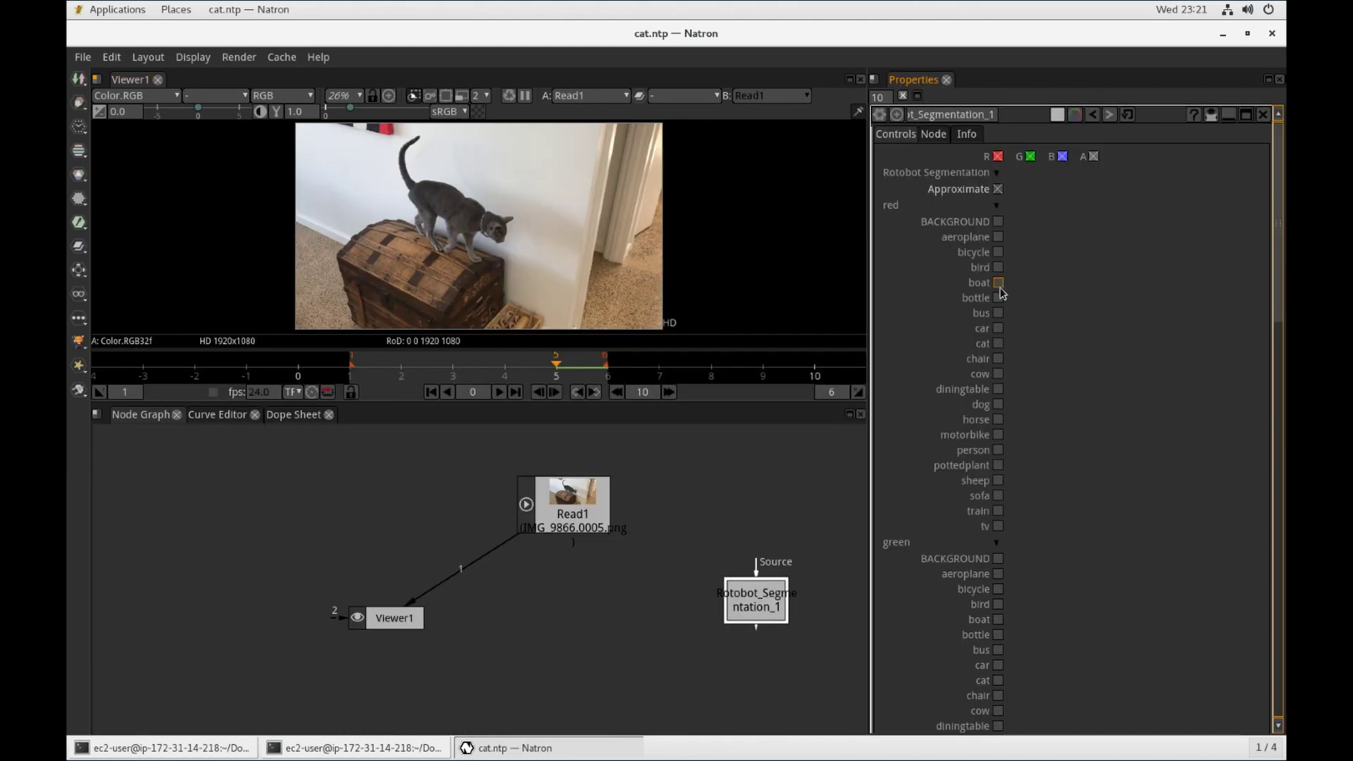
Step: Enable the cat class for the red channel and BACKGROUND for the green channel in the Rotobot segmentation node
left_click(999, 344)
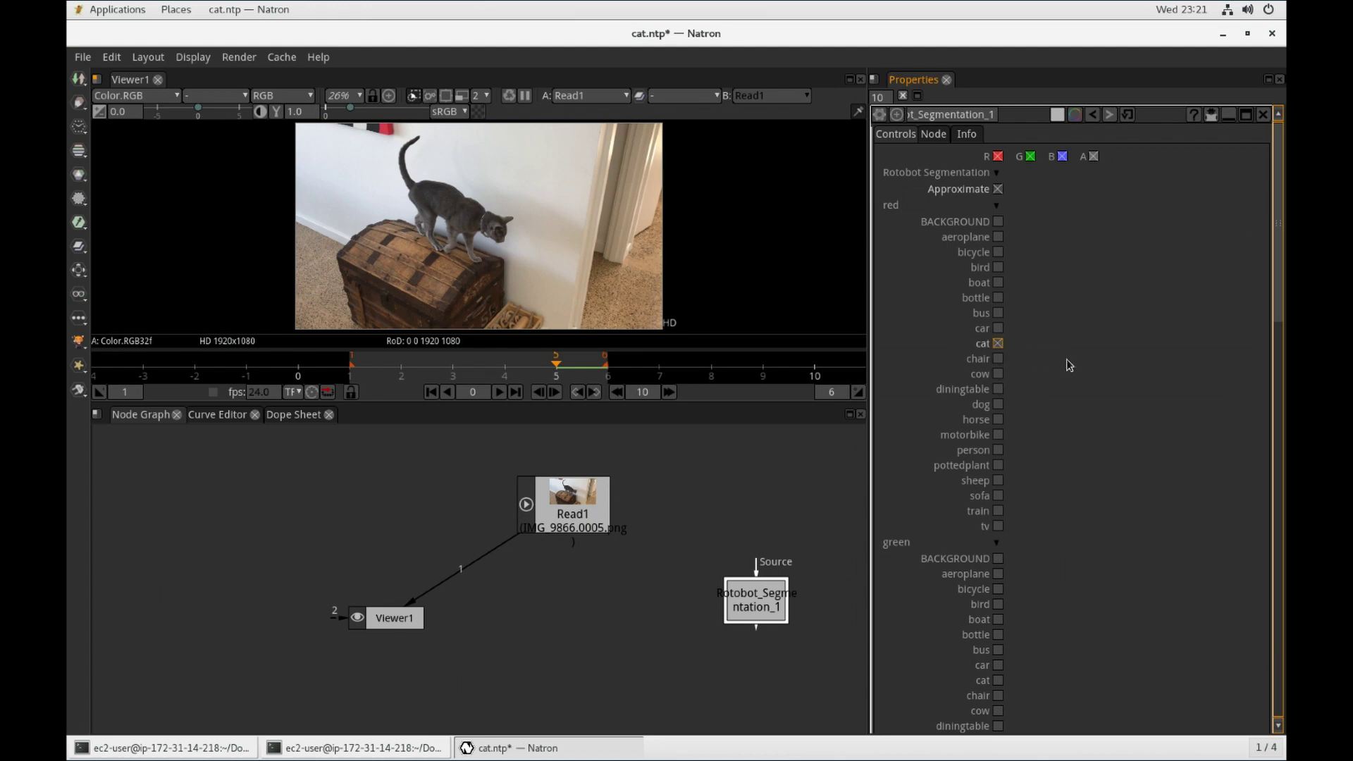
scroll(1069, 365, "down", 10)
scroll(1067, 364, "up", 5)
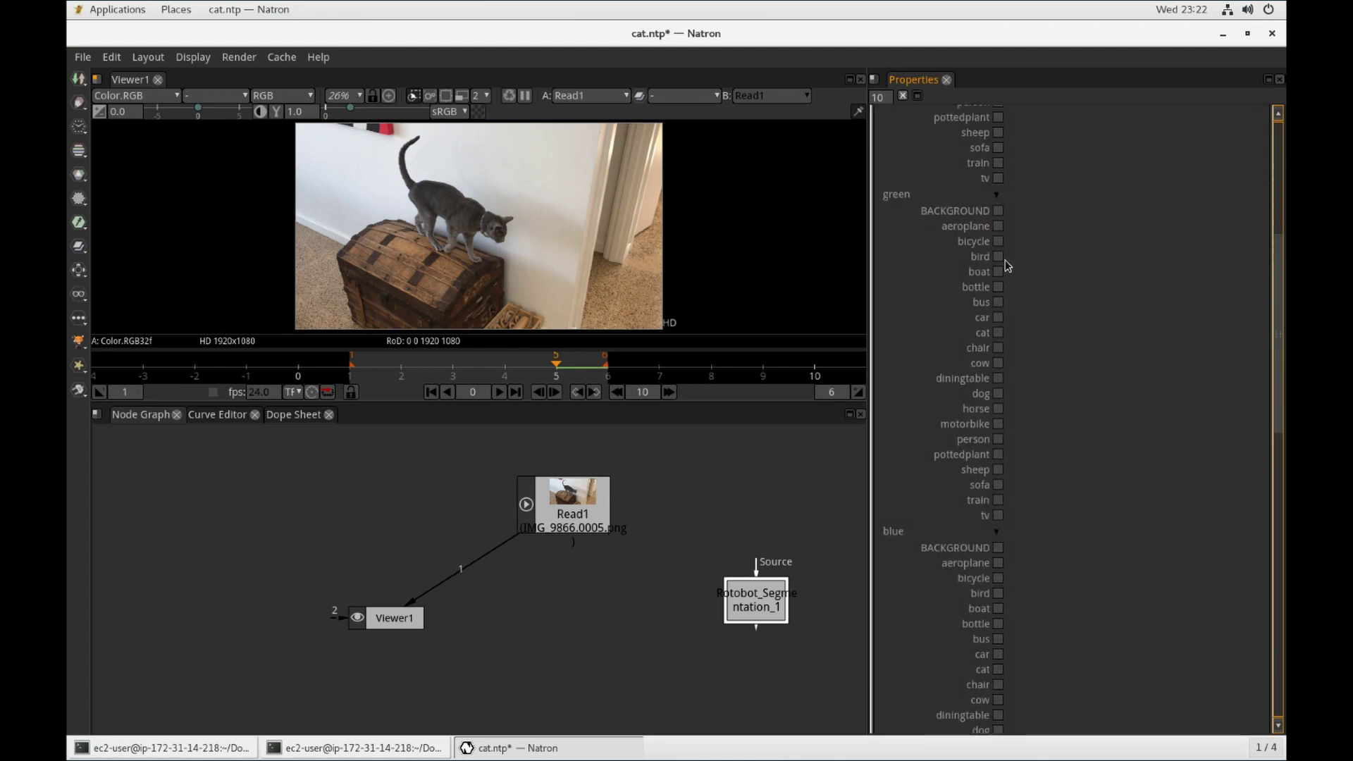
left_click(998, 211)
Step: Enable aeroplane, bicycle, bird, boat, bottle, bus, car and chair for the blue channel of the segmentation node
left_click(998, 563)
left_click(998, 579)
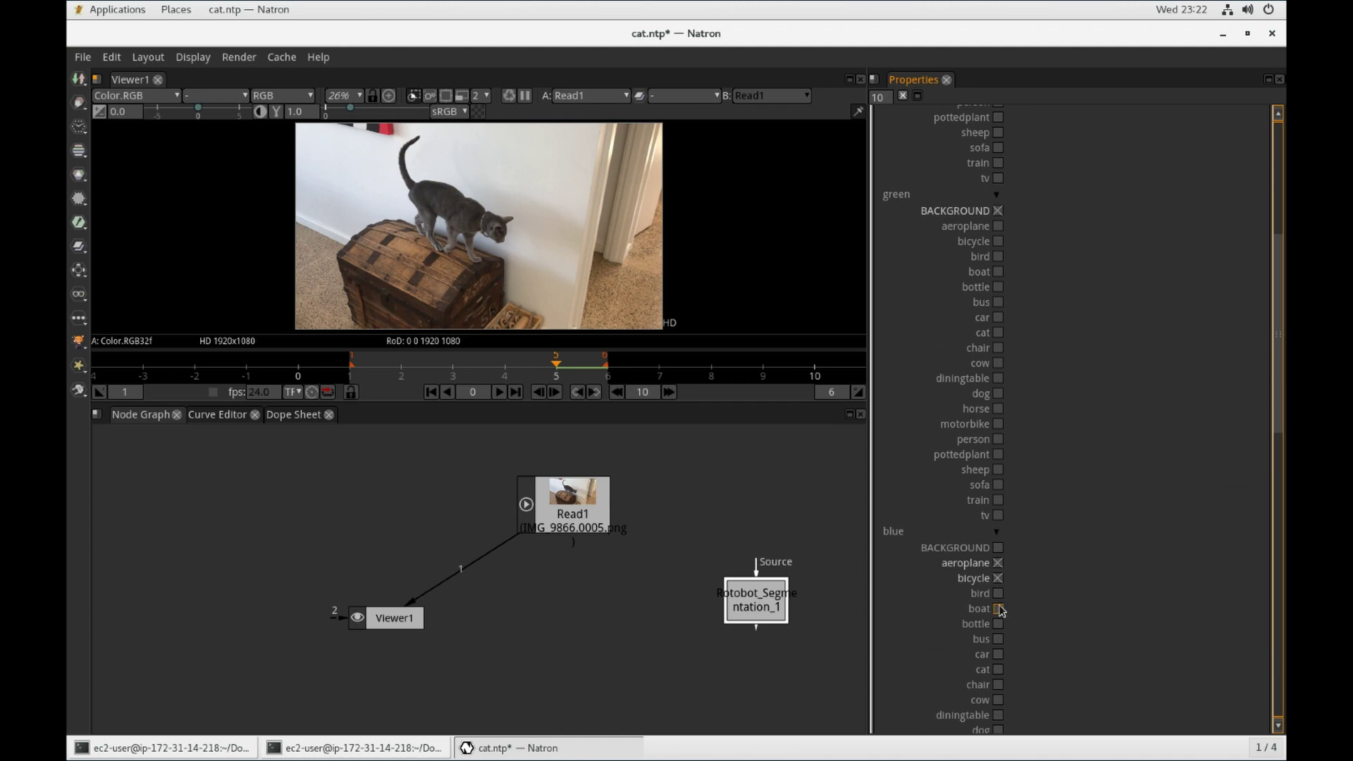
left_click(998, 593)
left_click(998, 609)
left_click(998, 624)
left_click(998, 639)
left_click(998, 654)
left_click(998, 684)
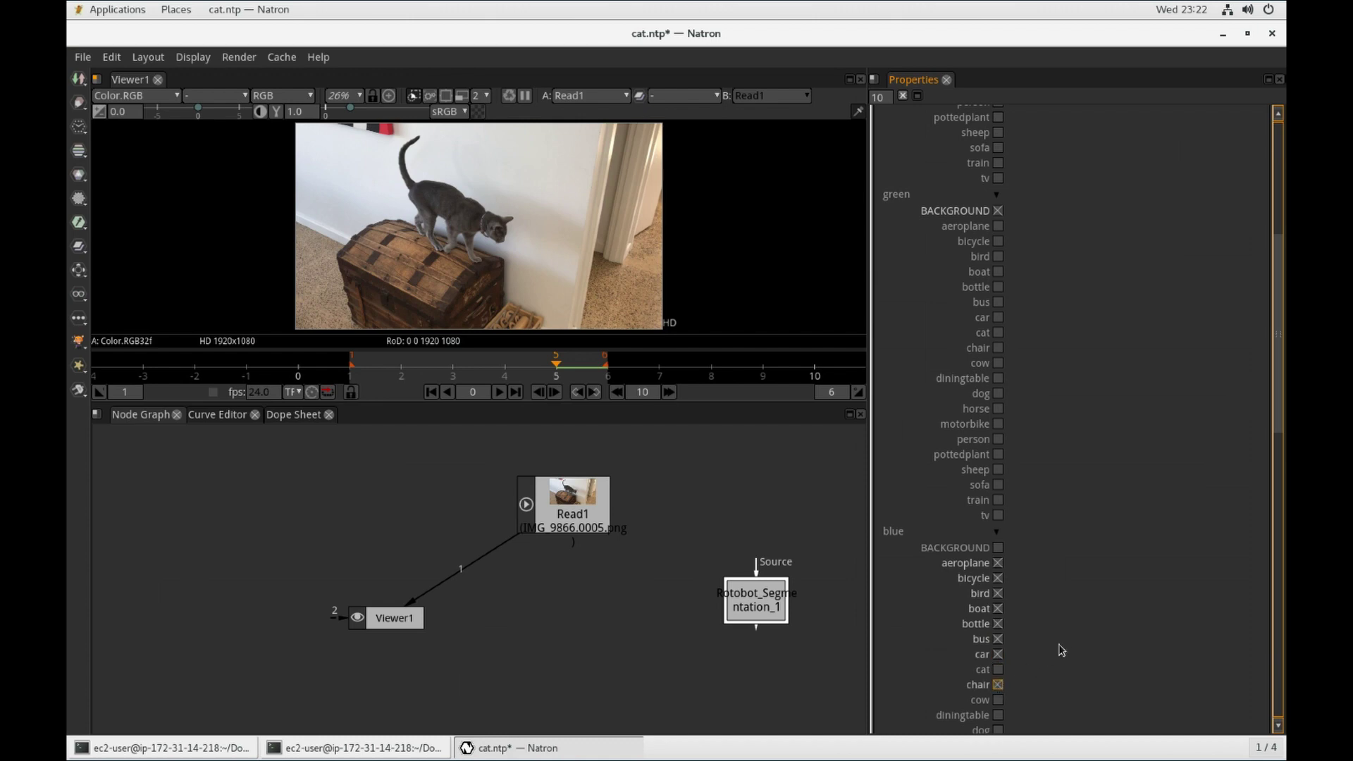
Step: Enable the remaining blue channel classes from cow through tv, leaving BACKGROUND and cat off
scroll(1061, 645, "down", 3)
scroll(1061, 649, "down", 2)
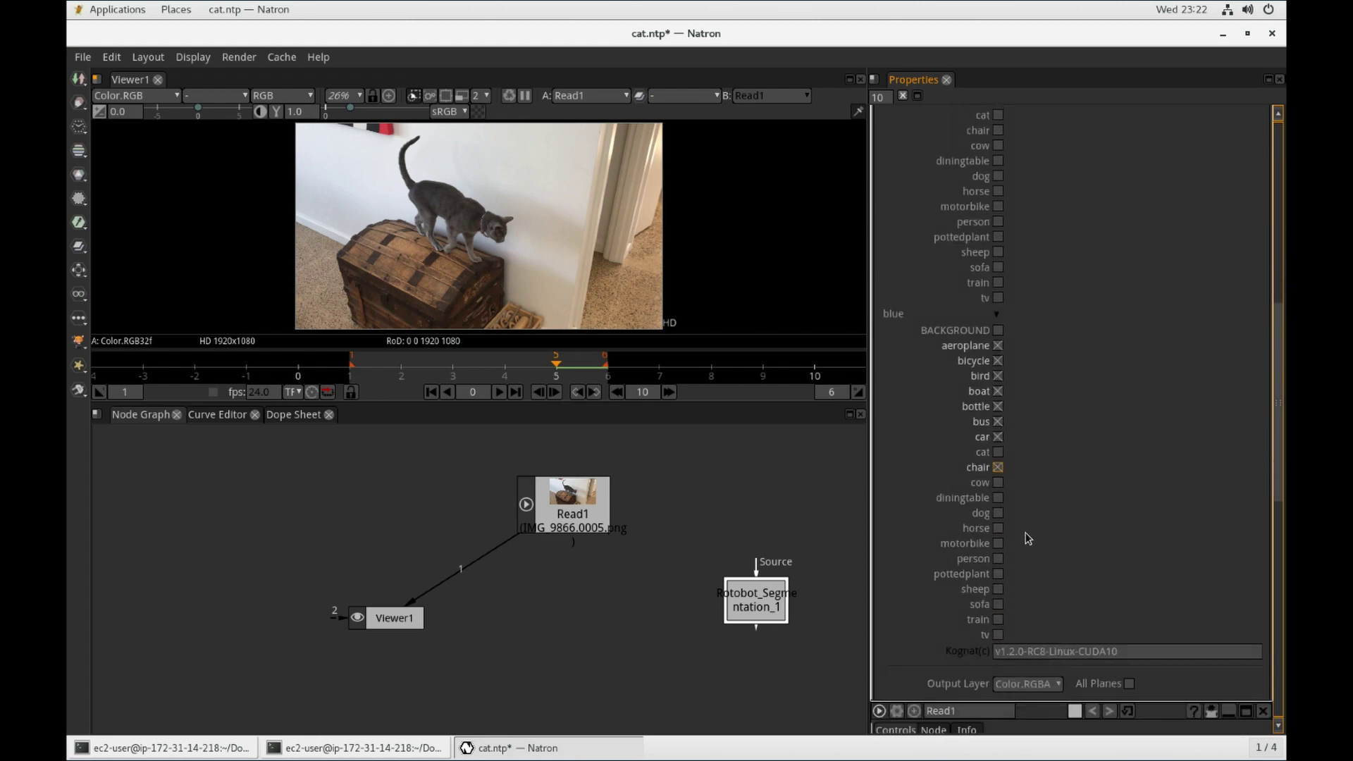
left_click(998, 484)
left_click(998, 498)
left_click(997, 513)
left_click(998, 528)
left_click(998, 544)
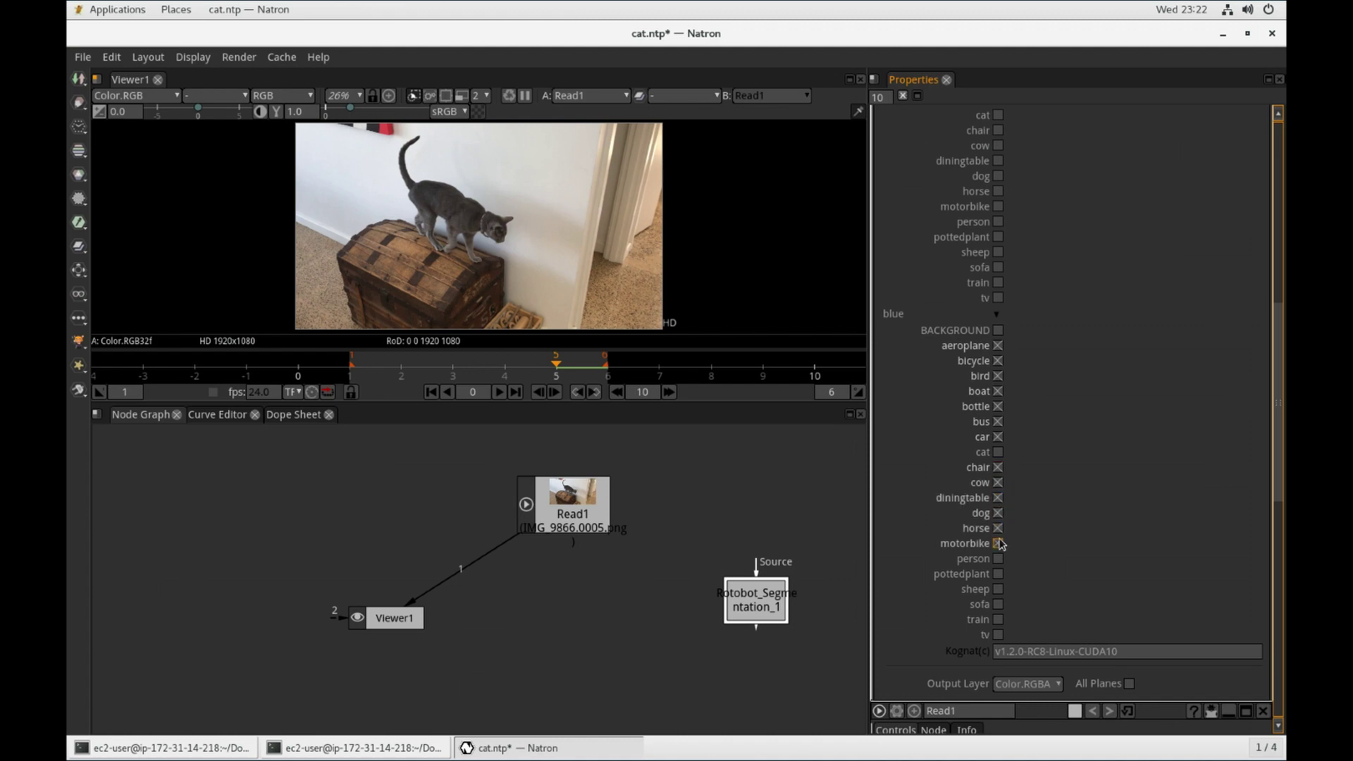
left_click(999, 560)
left_click(998, 590)
left_click(998, 606)
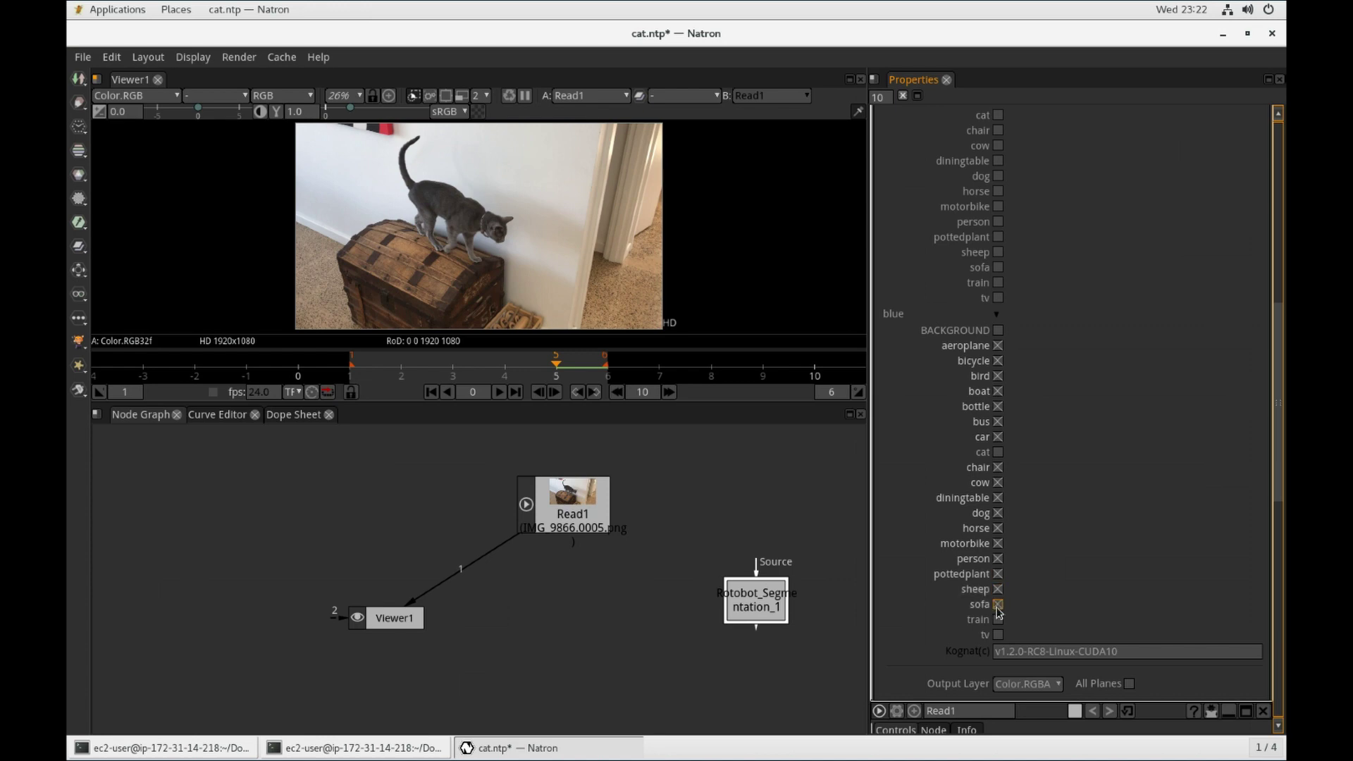
left_click(998, 620)
left_click(999, 635)
Step: Add a Merge node to the node graph and place it below Read1
left_click(731, 673)
key("Tab")
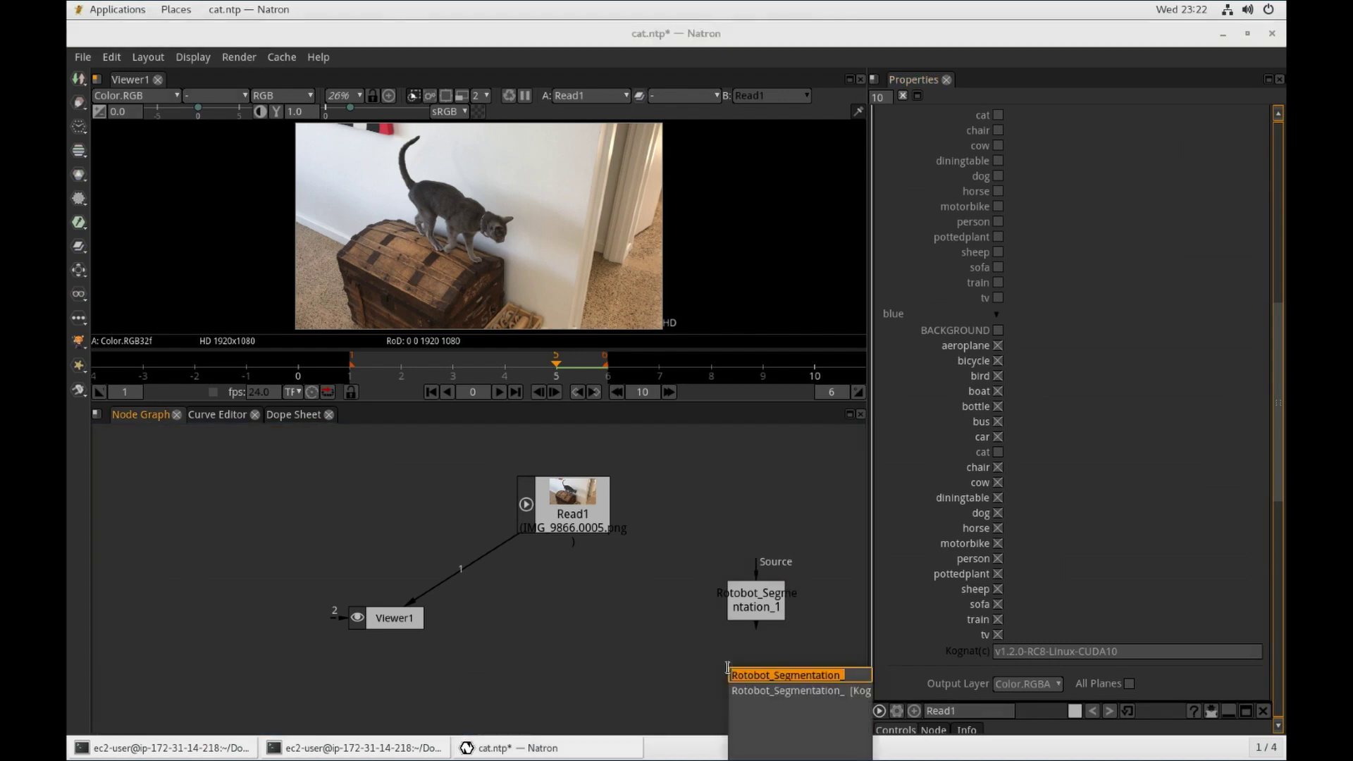
type("mi")
key("BackSpace")
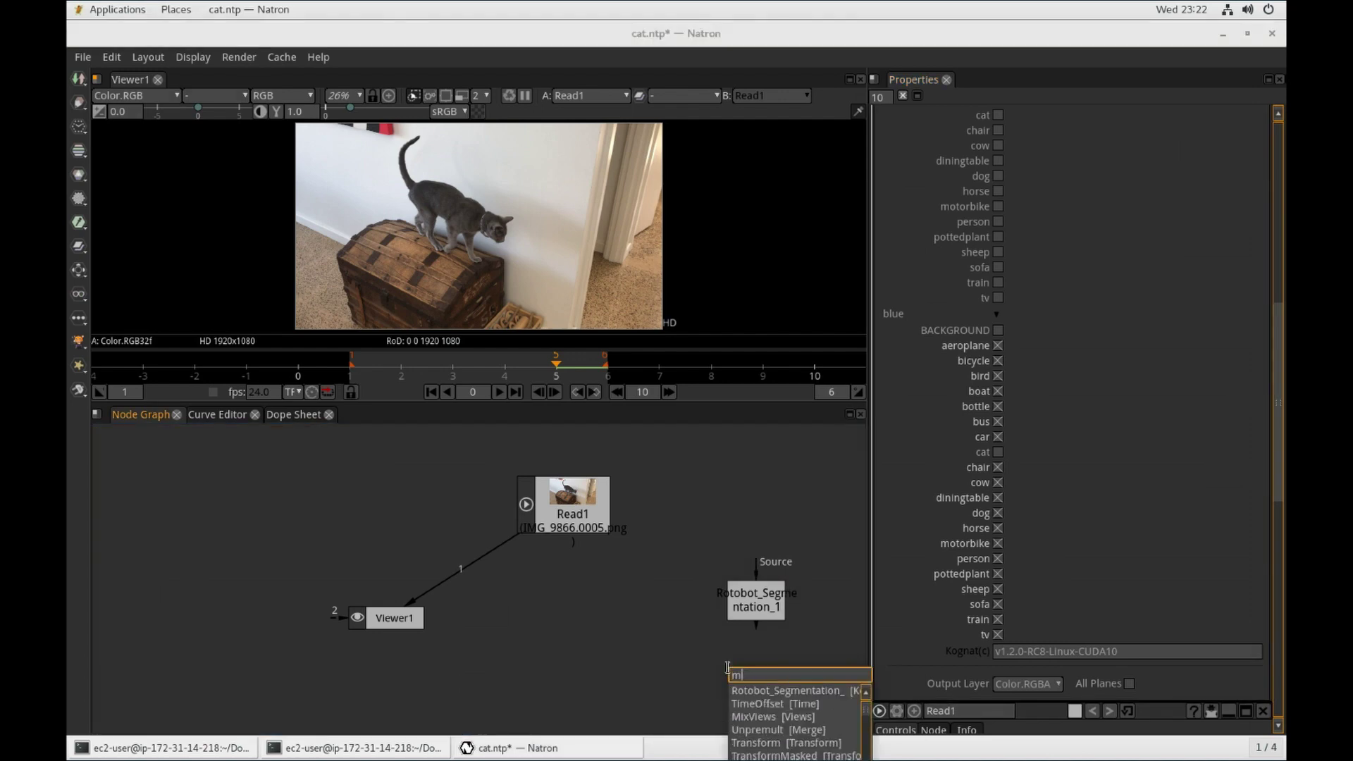
type("ul")
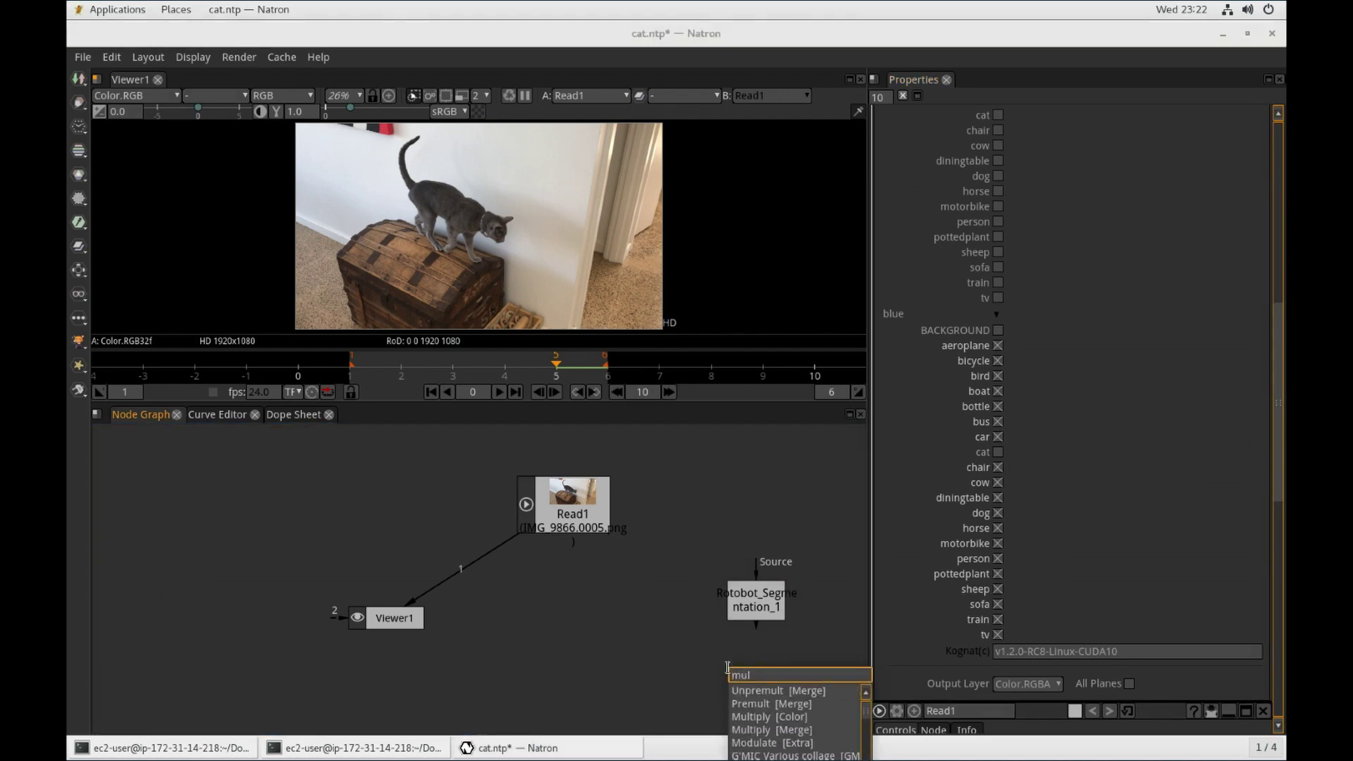
key("BackSpace")
key("BackSpace")
type("er")
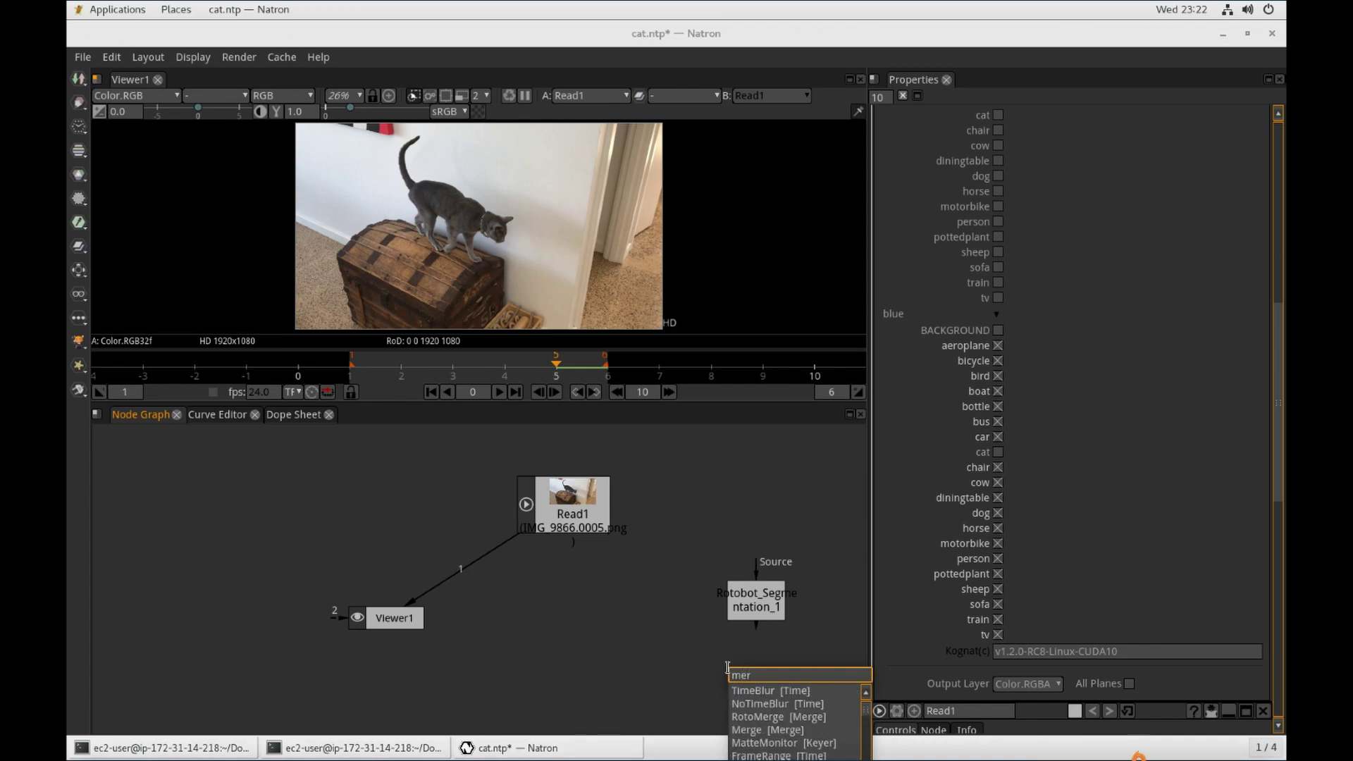
type("ge")
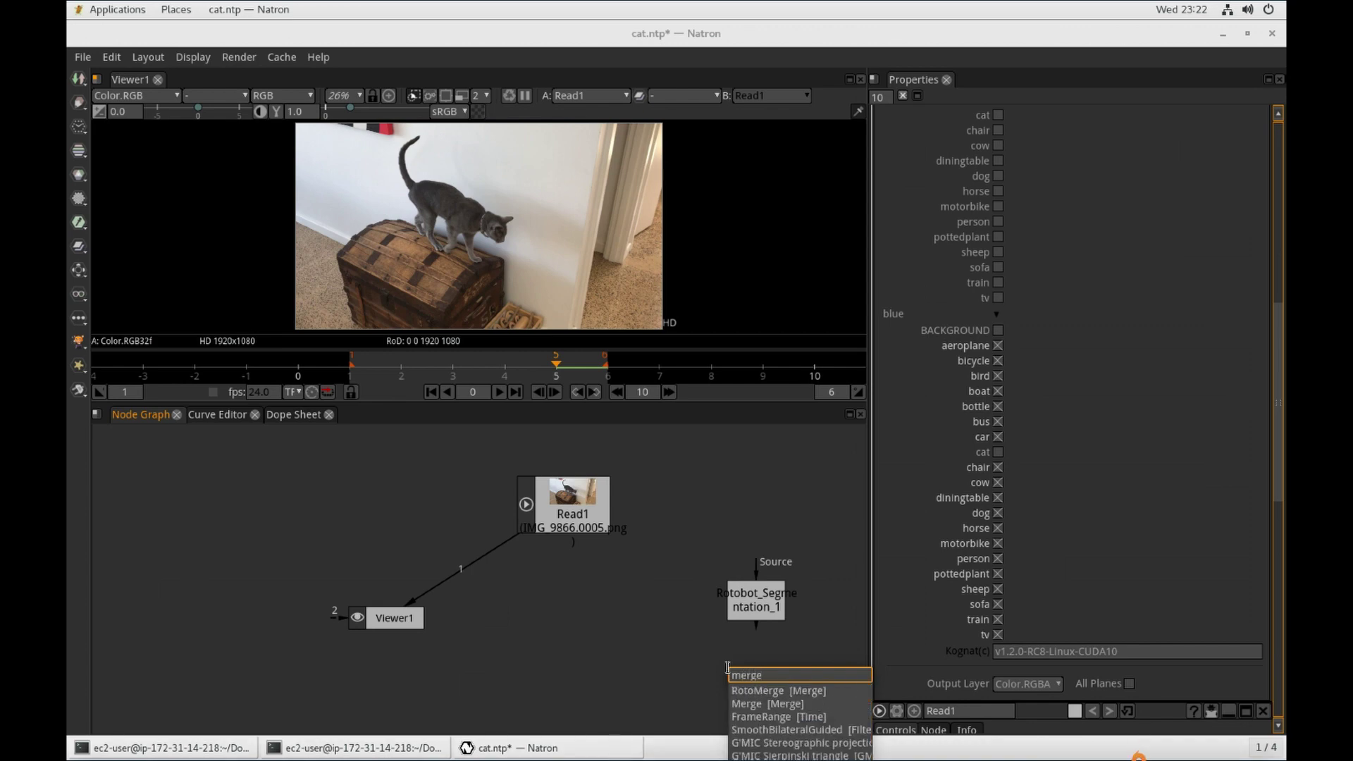
key("Down")
key("Return")
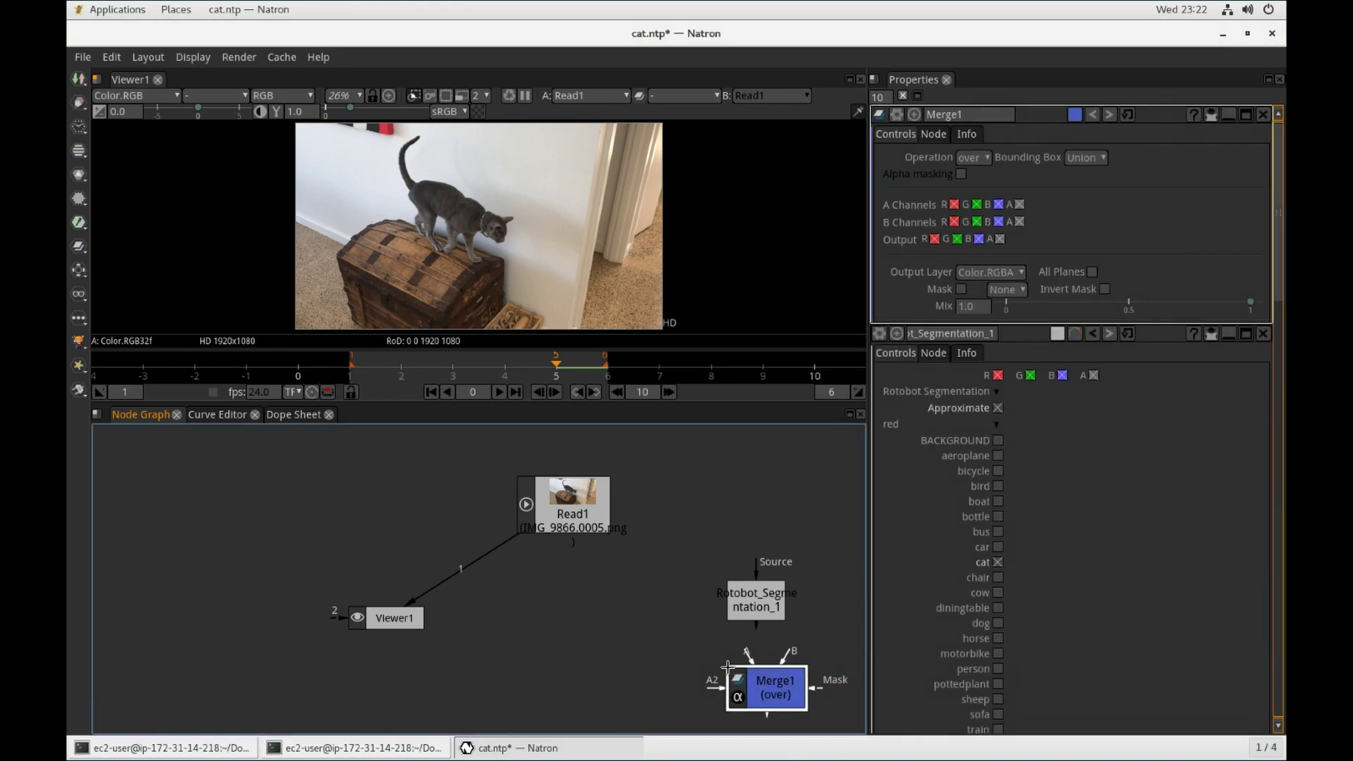
left_click_drag(727, 667, 575, 656)
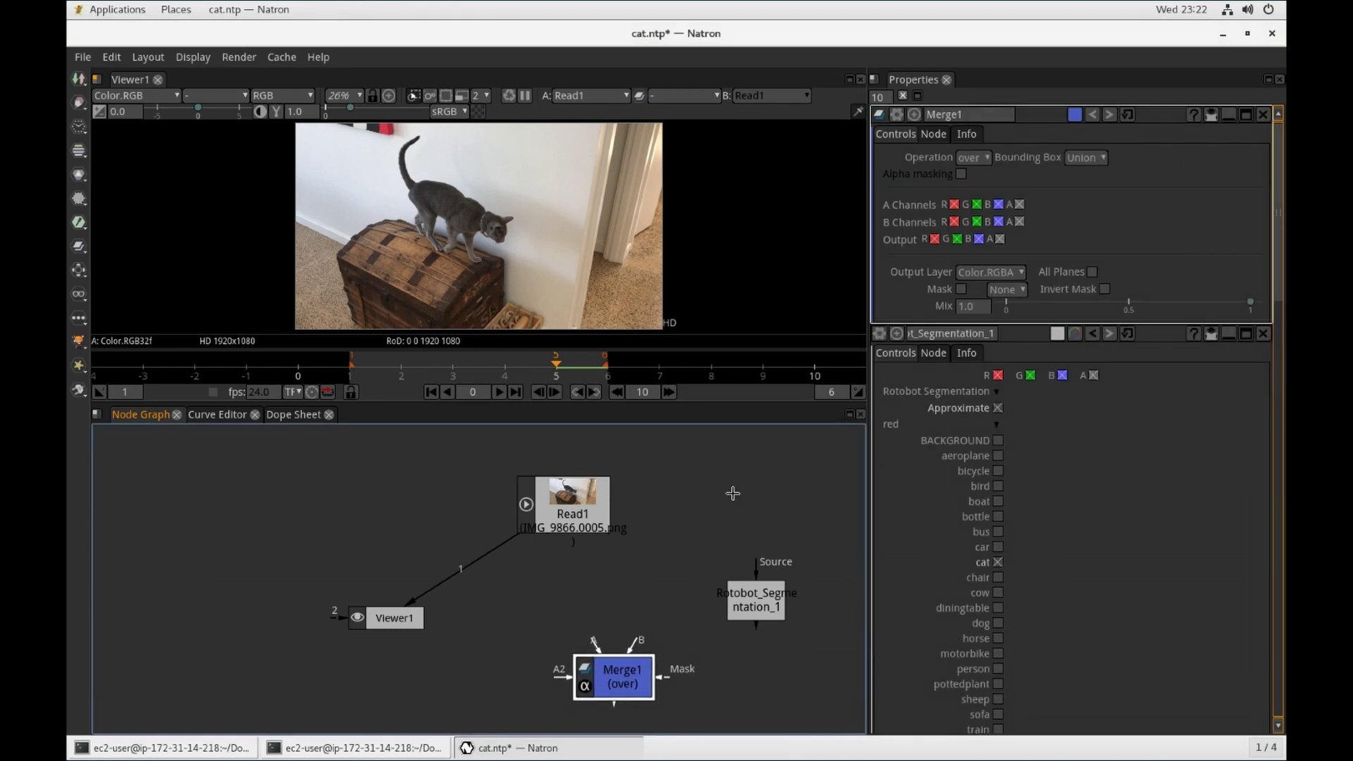
Step: Set the Merge node's operation to multiply
scroll(987, 157, "up", 20)
left_click(986, 158)
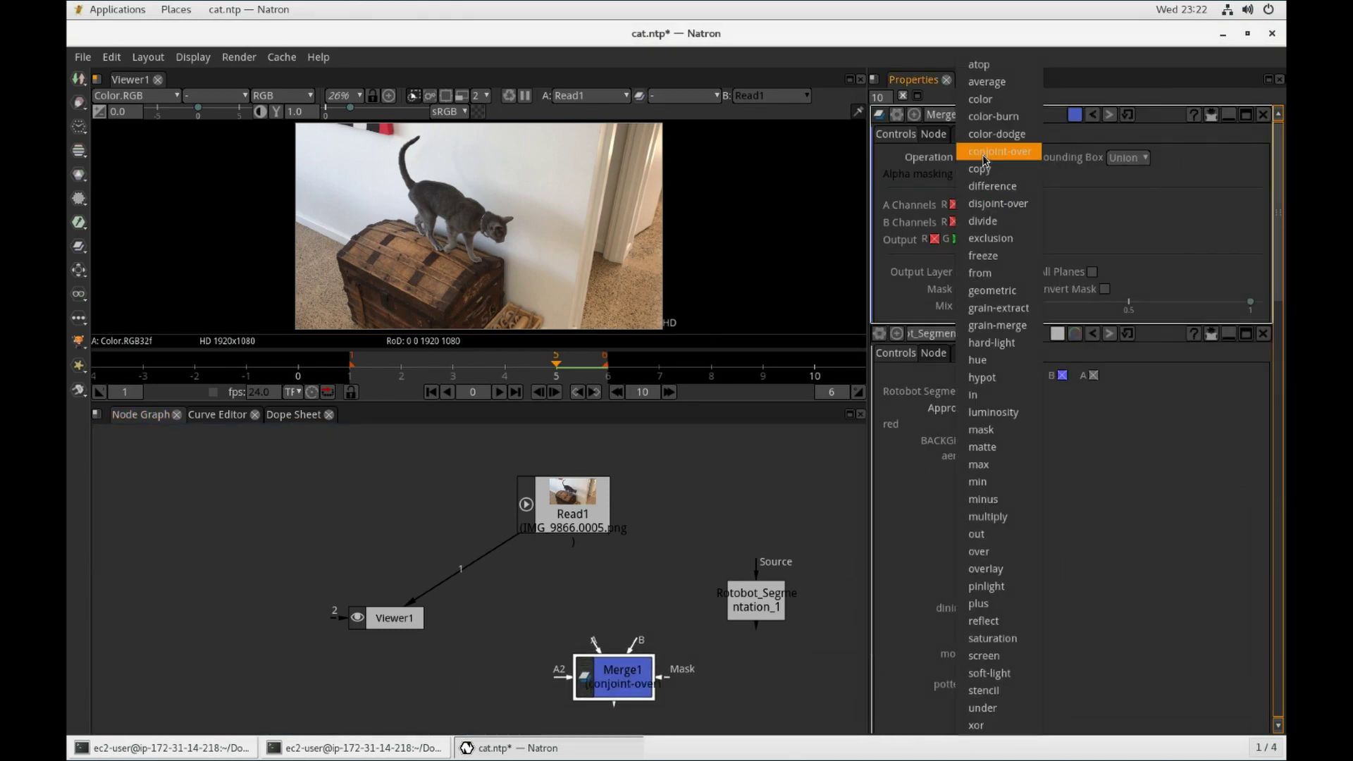
left_click(999, 518)
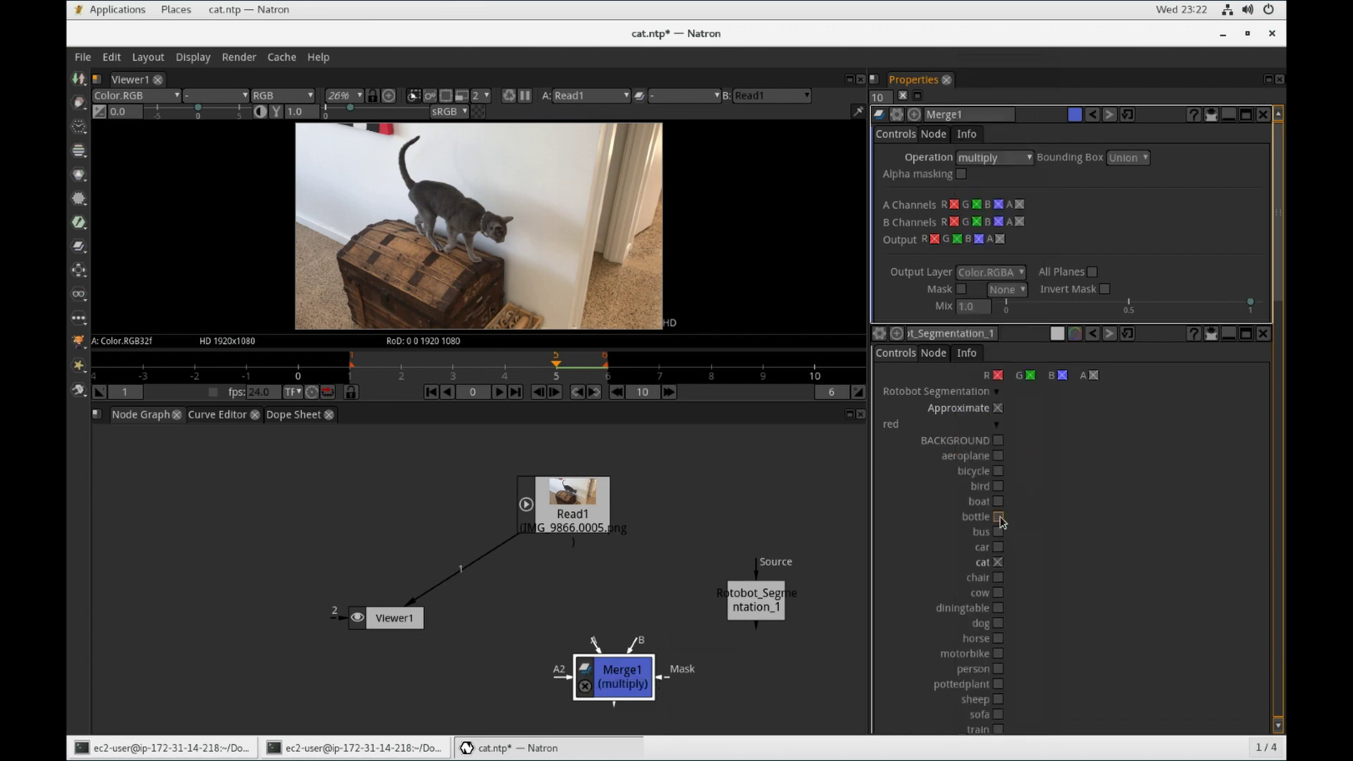
Step: Wire Read1 into the Rotobot Source and Merge1's A input, Rotobot into Merge1's B input, and connect Merge1 to the viewer
left_click_drag(626, 643, 751, 614)
left_click(636, 673)
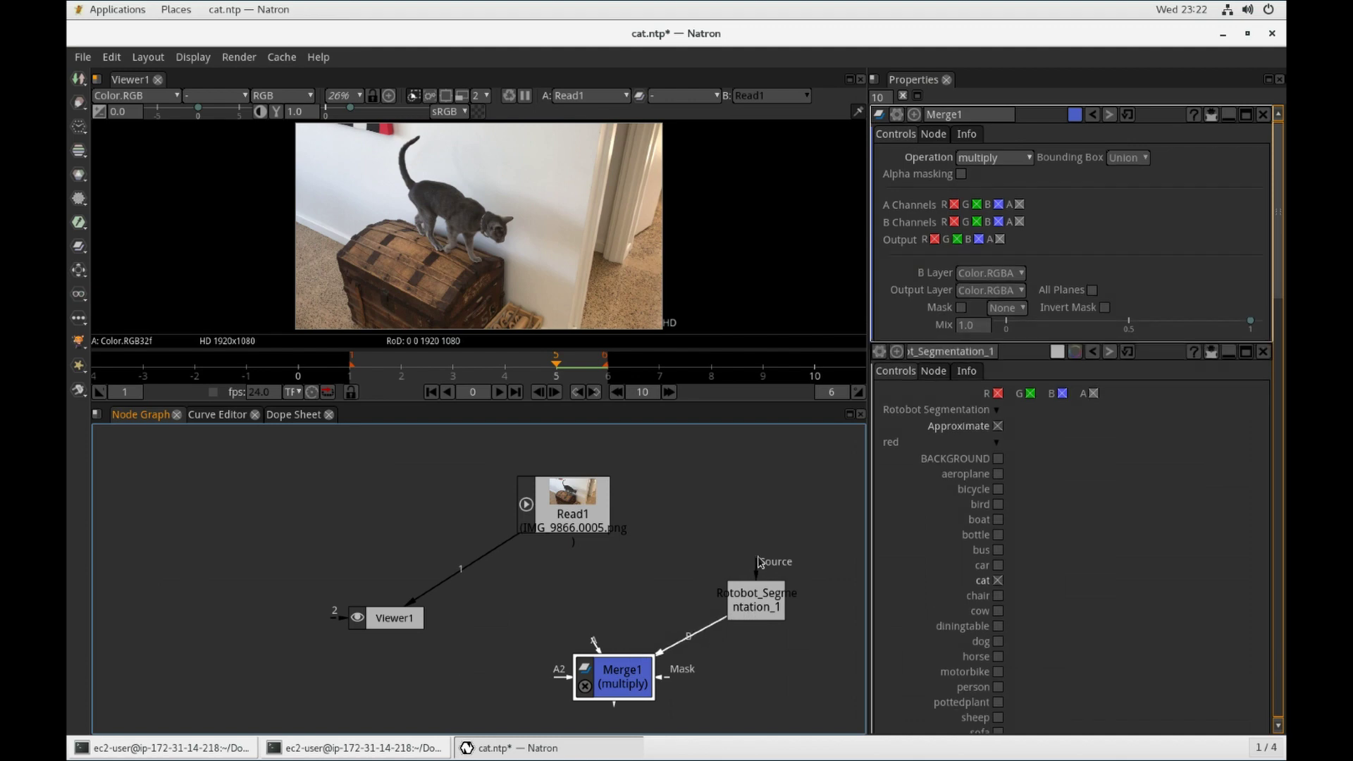
left_click_drag(755, 556, 595, 510)
left_click_drag(594, 643, 570, 507)
key("1")
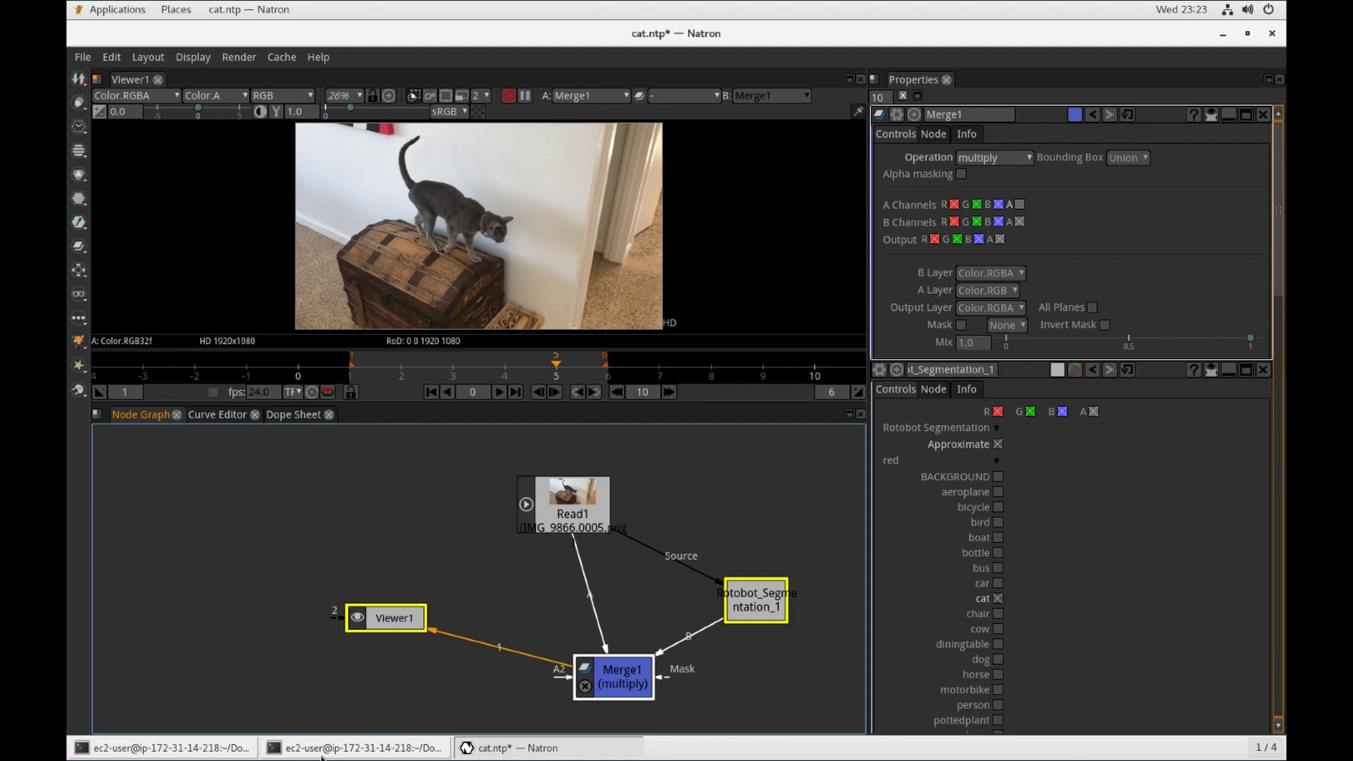
Step: Switch to the terminal running Natron and highlight the Rotobot thread, GPU device and VRAM lines in its log
left_click(236, 748)
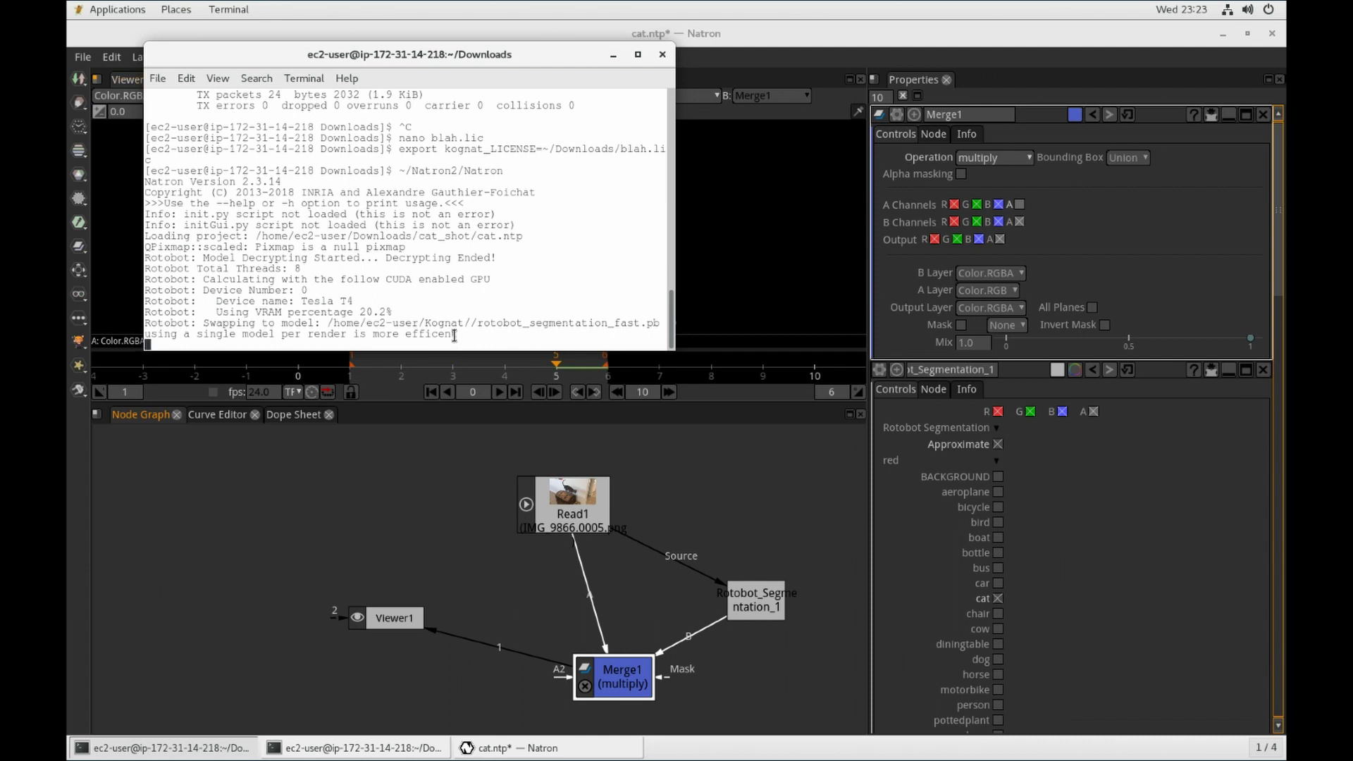
left_click_drag(399, 311, 148, 263)
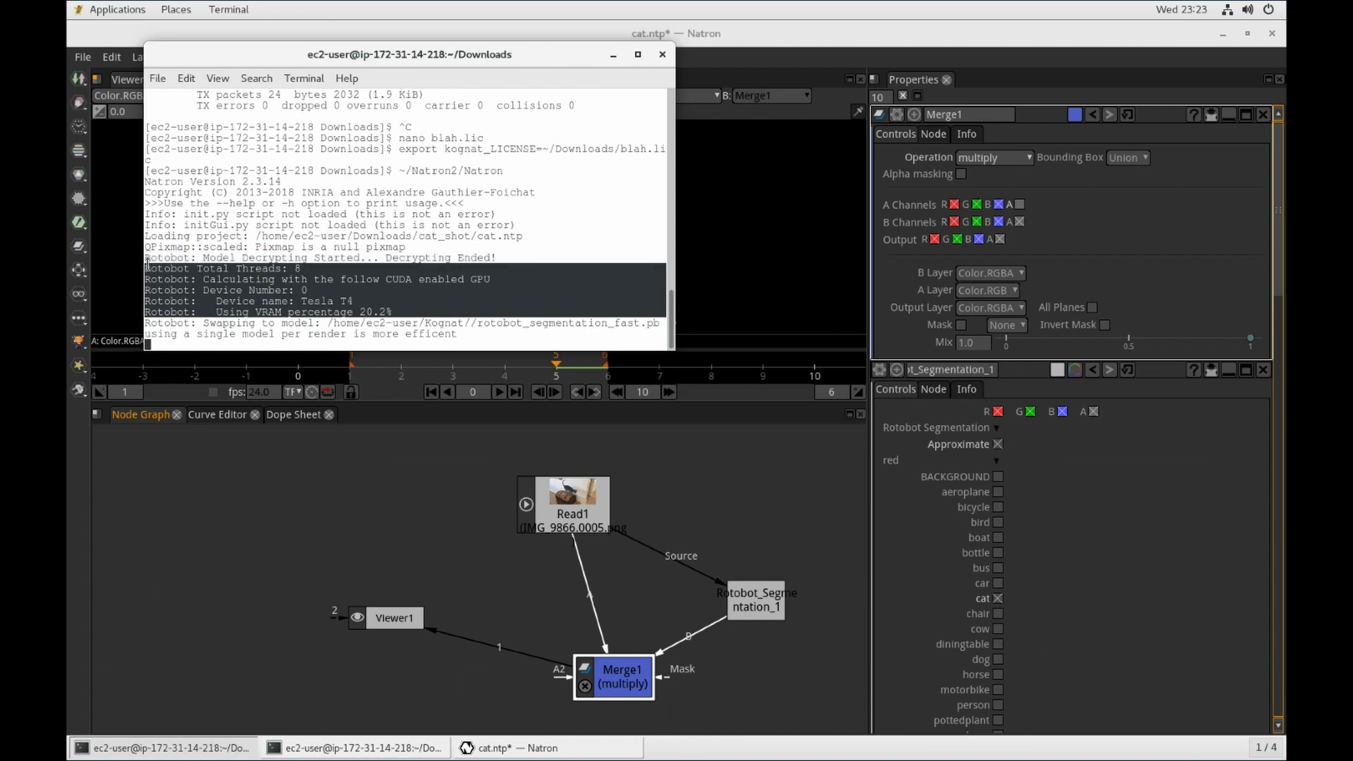
Step: Open a new terminal window and list the contents of ~/Natron2/
key("ctrl+alt+n")
key("ctrl+shift+n")
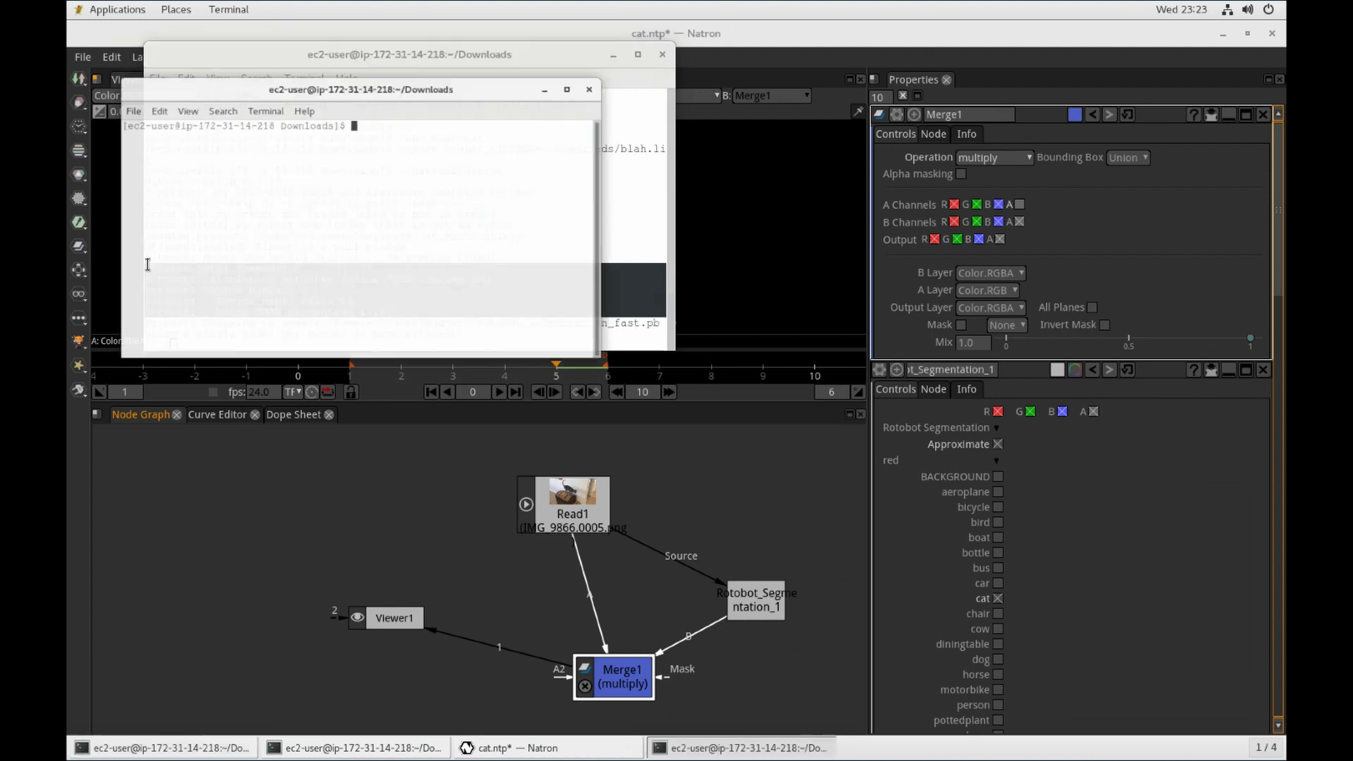
type("ls ")
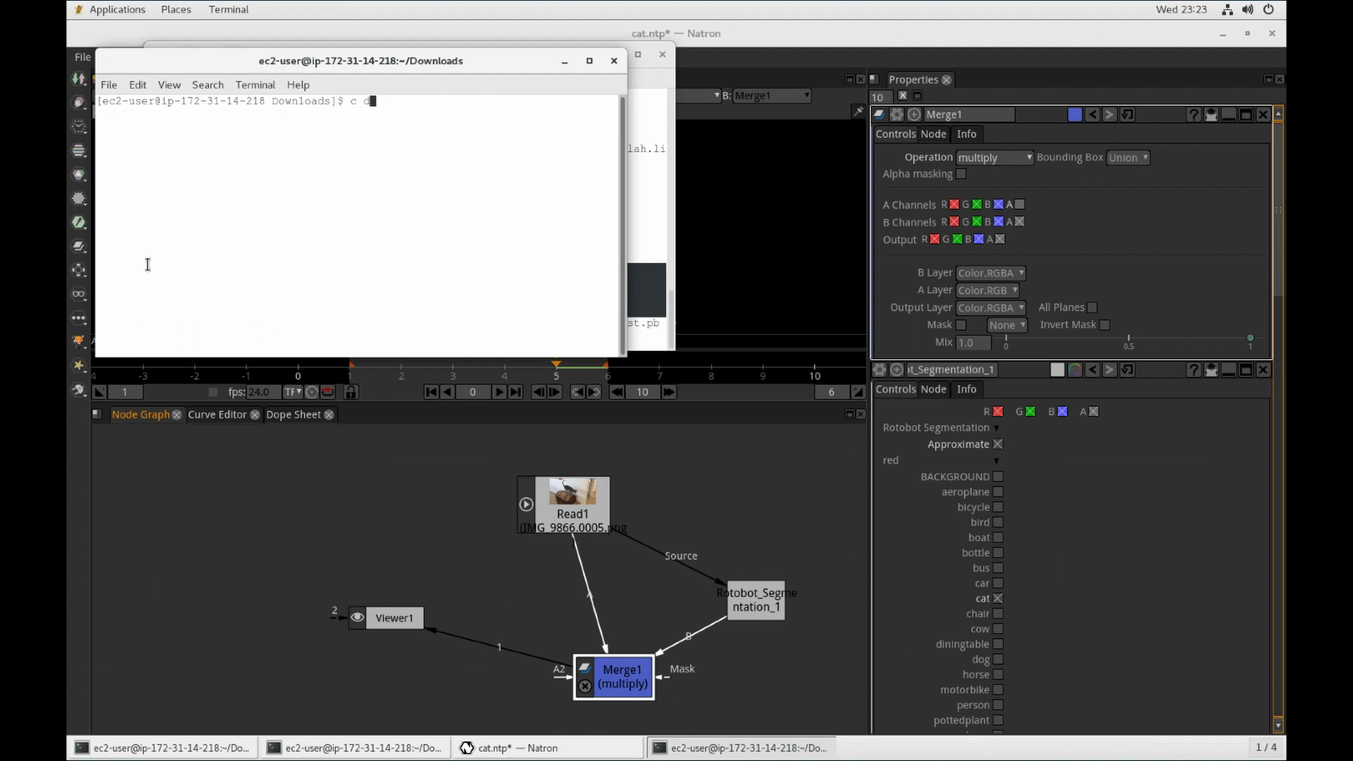
type("~?")
key("BackSpace")
type("/Nat")
key("Tab")
key("Return")
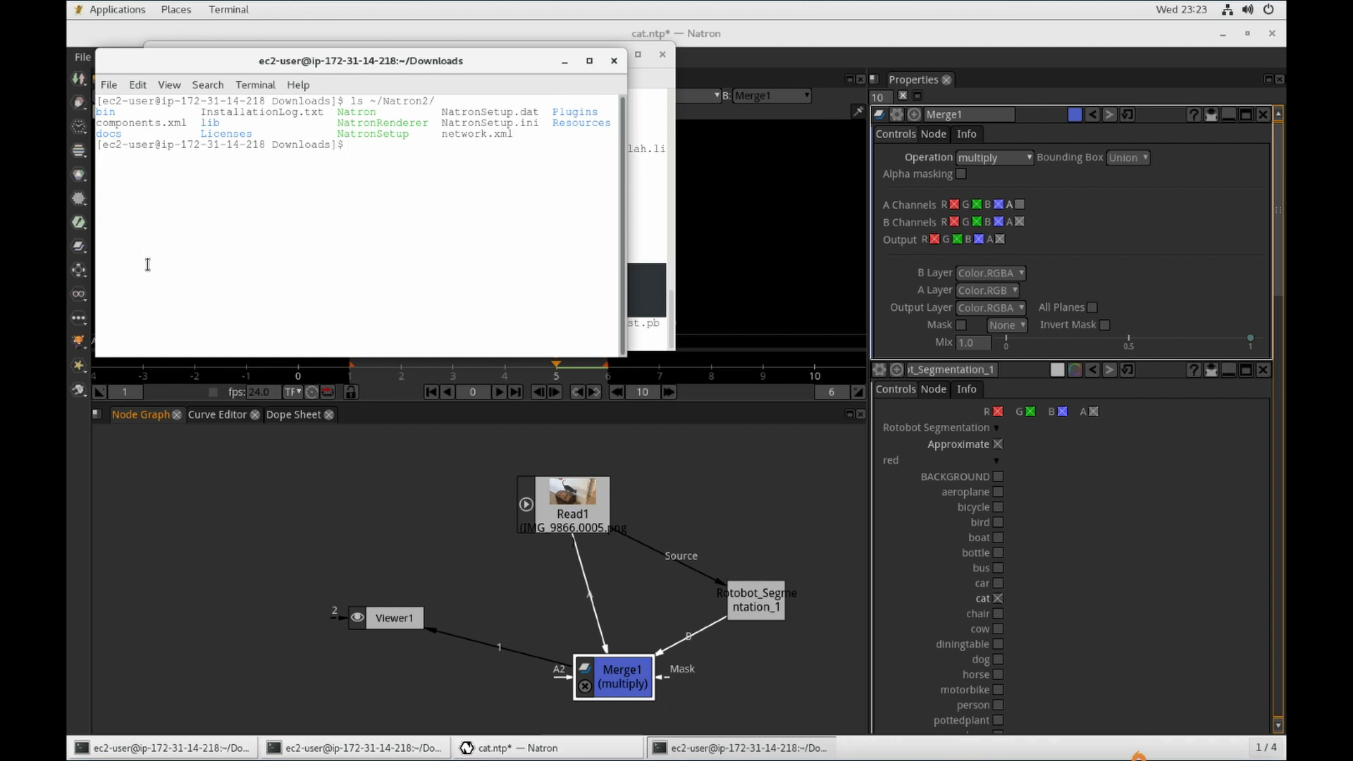
Step: List the contents of ~/Kognat/ and highlight rotobot.ofx.bundle, the model files, and the rlm and kognat.set entries
type("ls ~/Kog")
key("Tab")
key("Return")
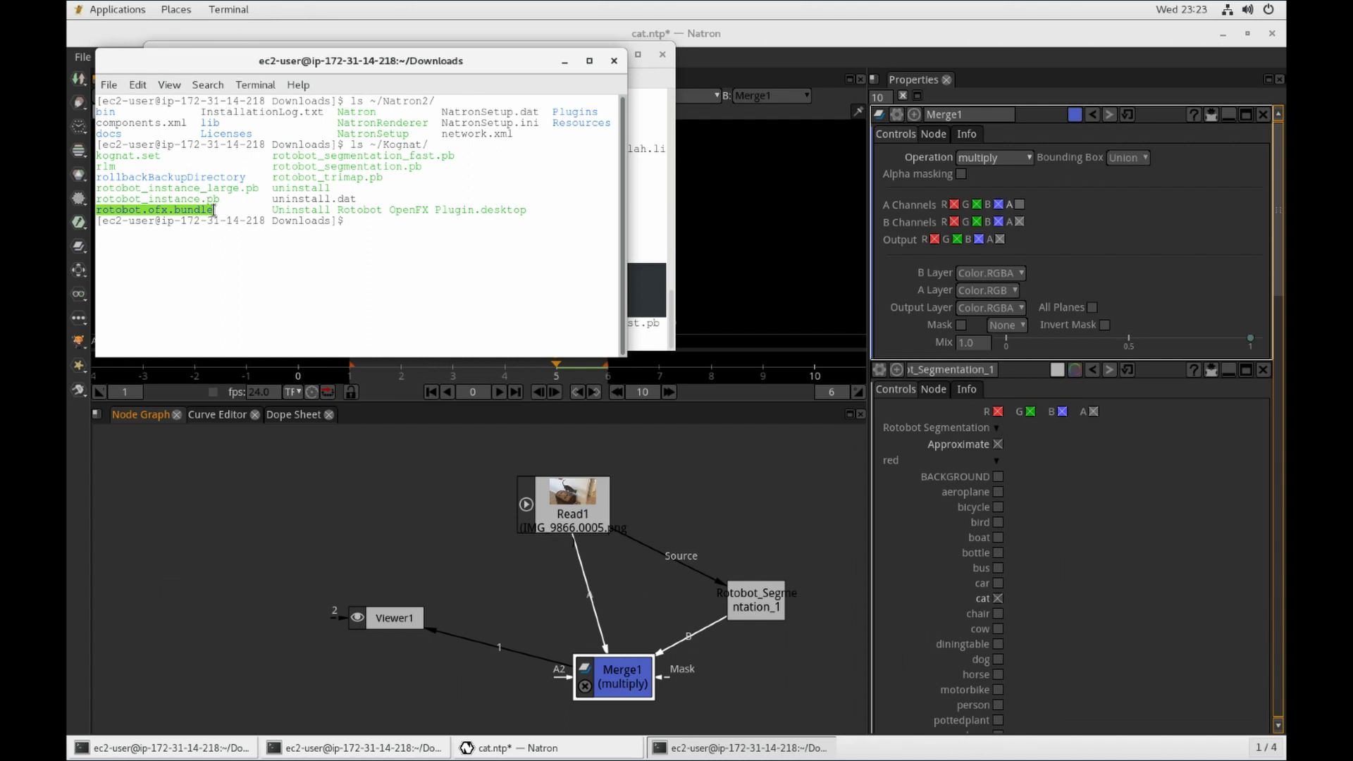
left_click_drag(214, 210, 96, 212)
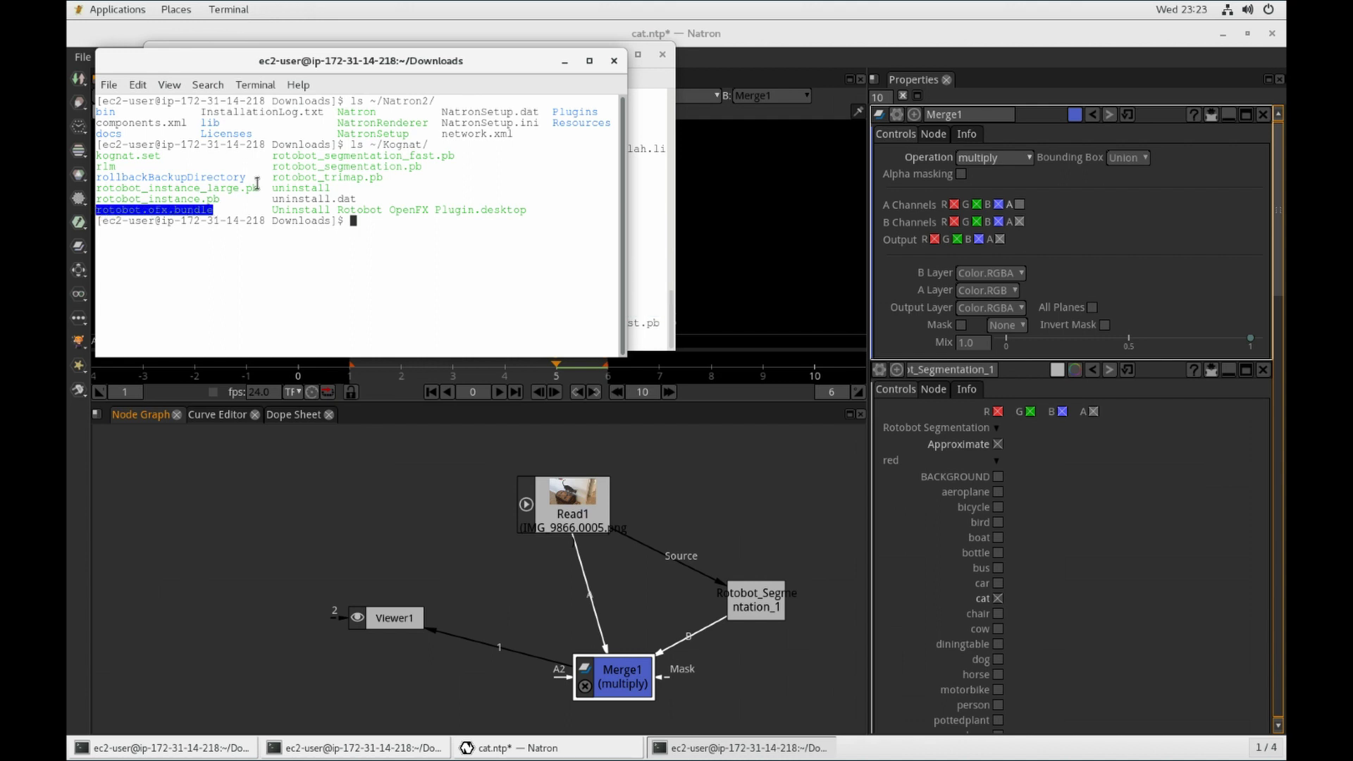
left_click_drag(384, 178, 84, 151)
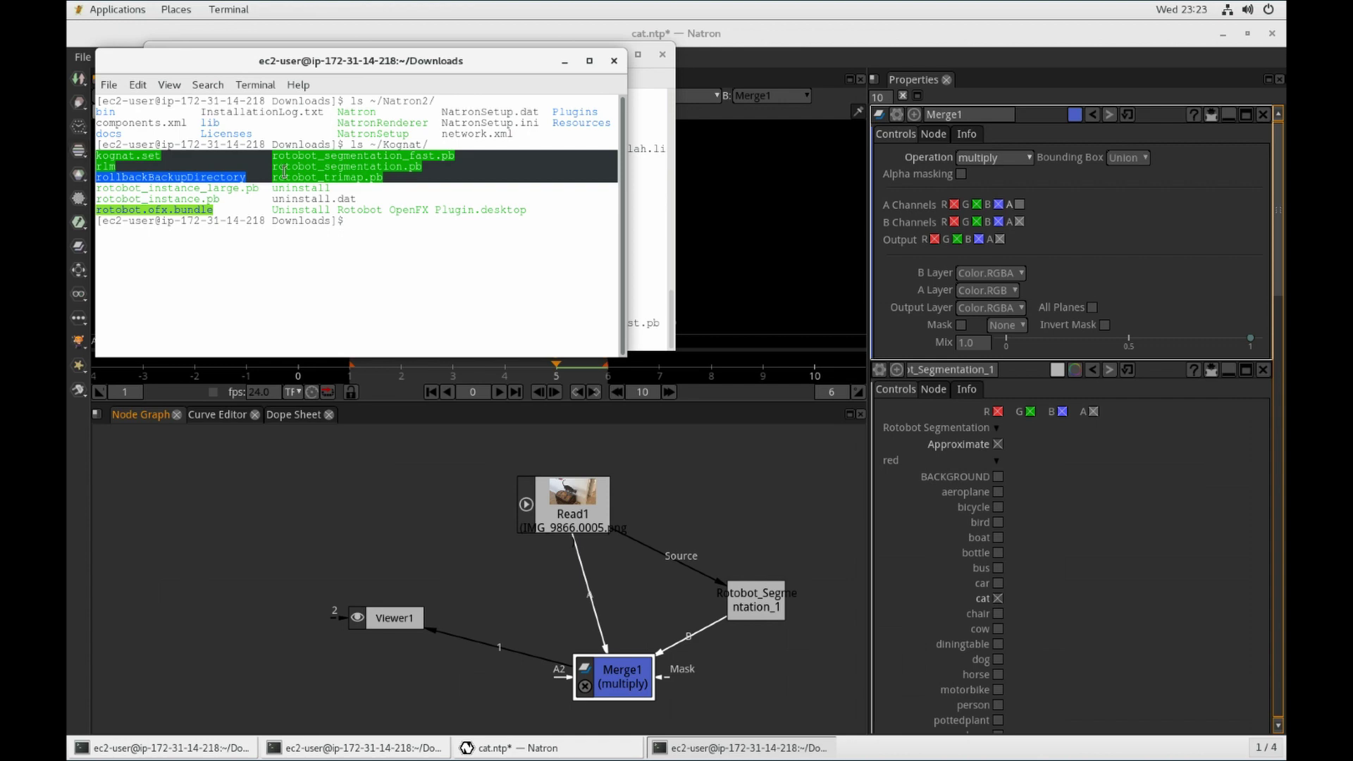
left_click(220, 164)
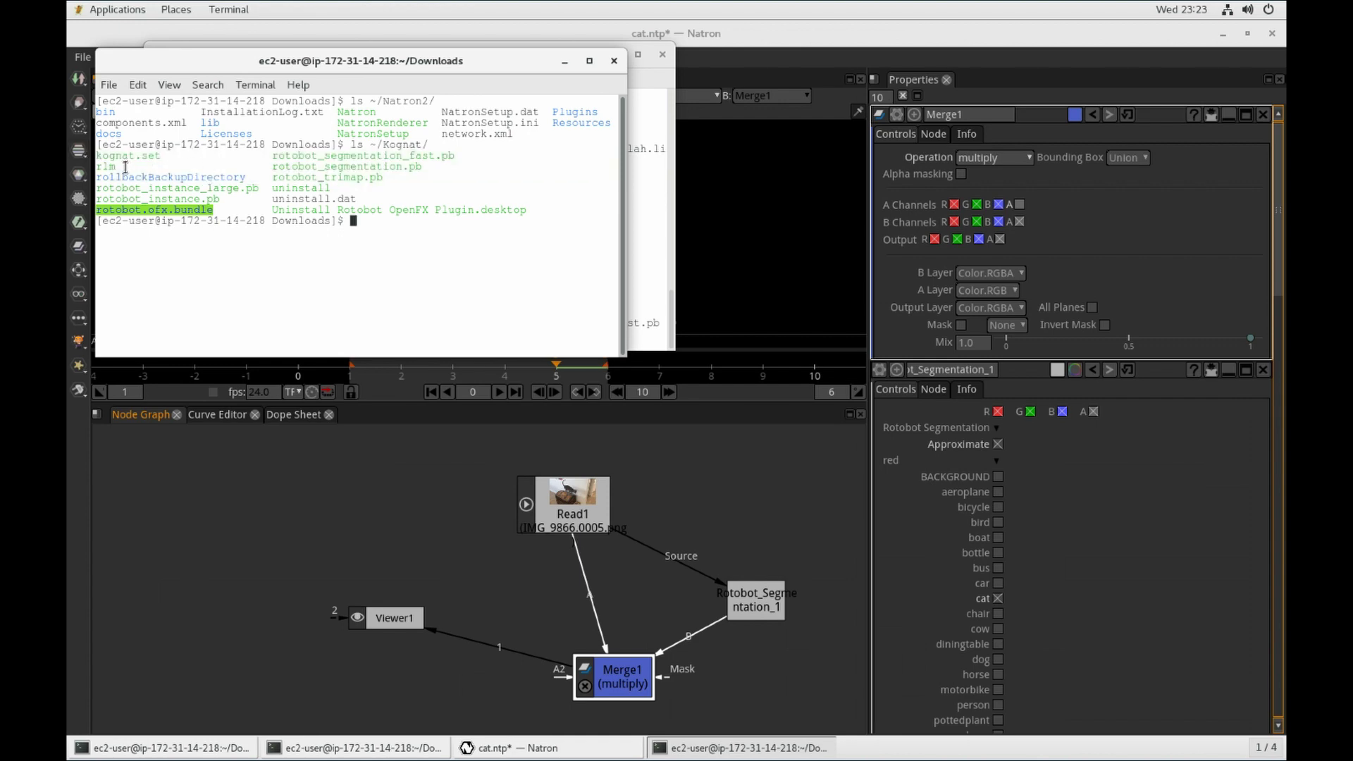
left_click_drag(125, 167, 94, 158)
Step: List the licence file blah.lic in the Downloads folder
left_click(327, 187)
type("more")
key("BackSpace")
key("BackSpace")
key("BackSpace")
type("ls bl")
key("Tab")
key("Return")
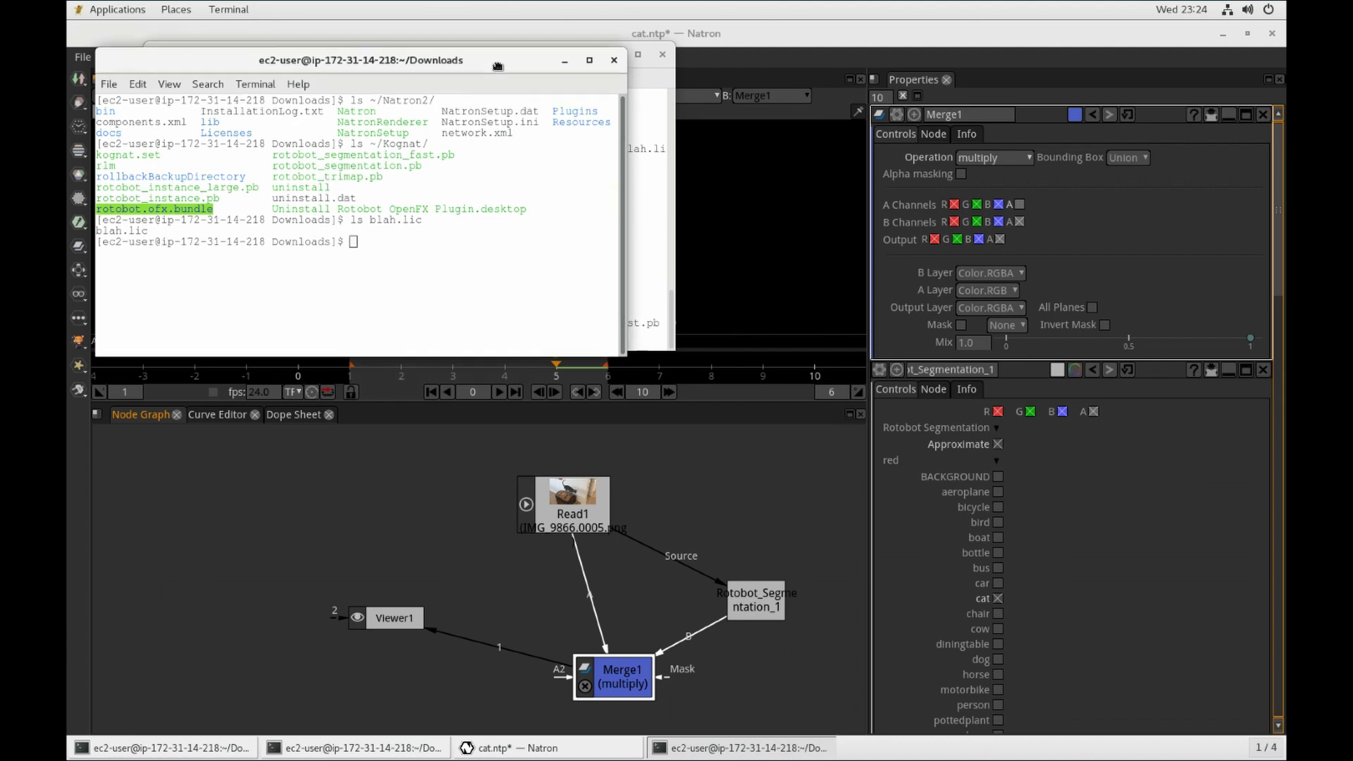
Step: Move the Natron log terminal clear of the viewer and close the extra terminal window
left_click_drag(478, 68, 1282, 152)
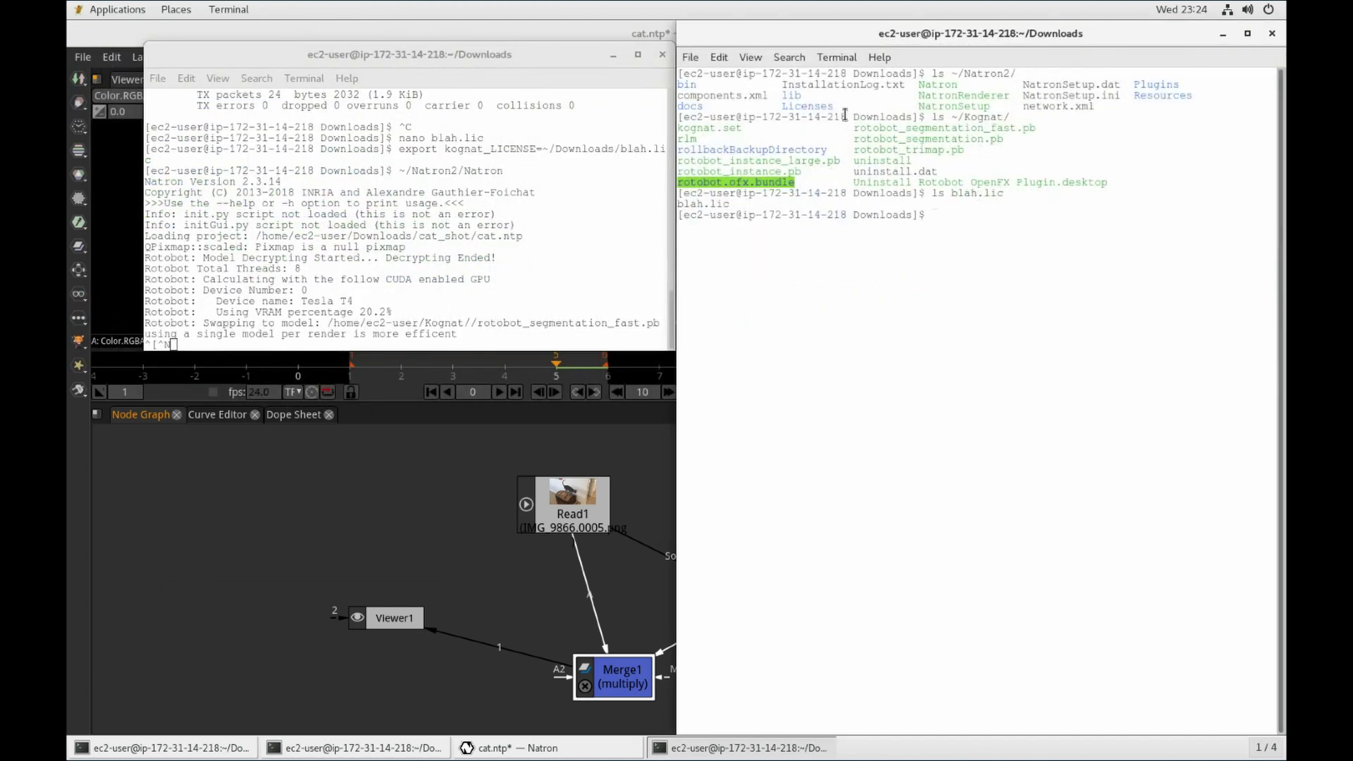
left_click_drag(567, 57, 1278, 141)
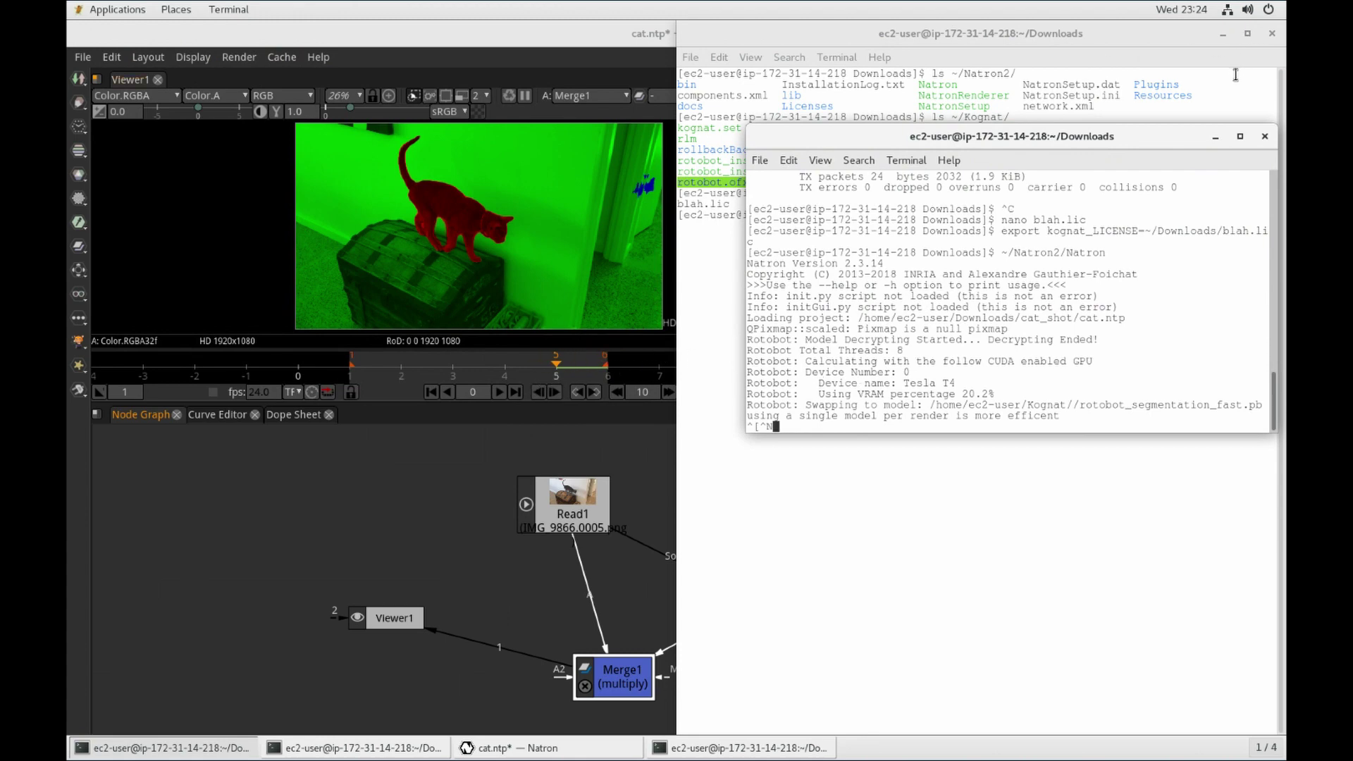
left_click(1272, 33)
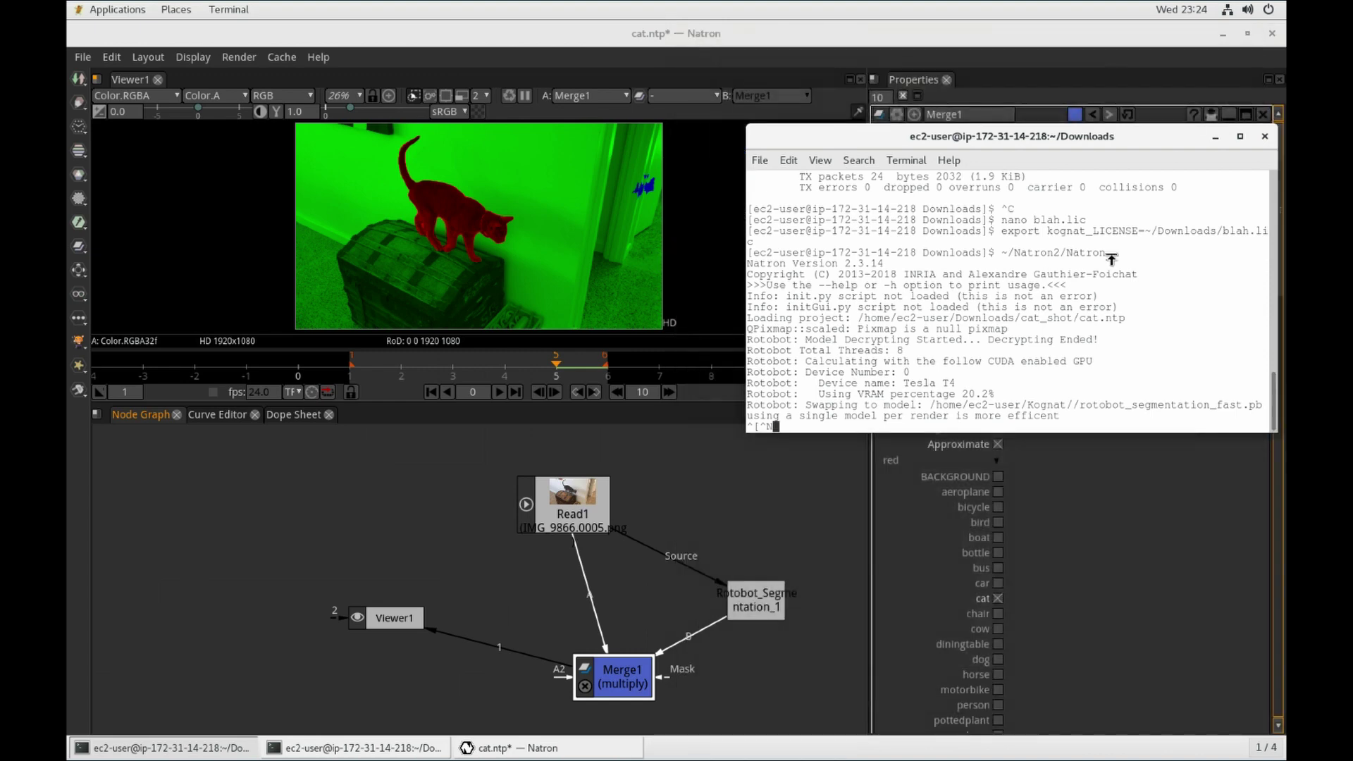
Step: Rerun nvidia-smi in the other terminal to check GPU usage, and return to Natron
left_click(366, 750)
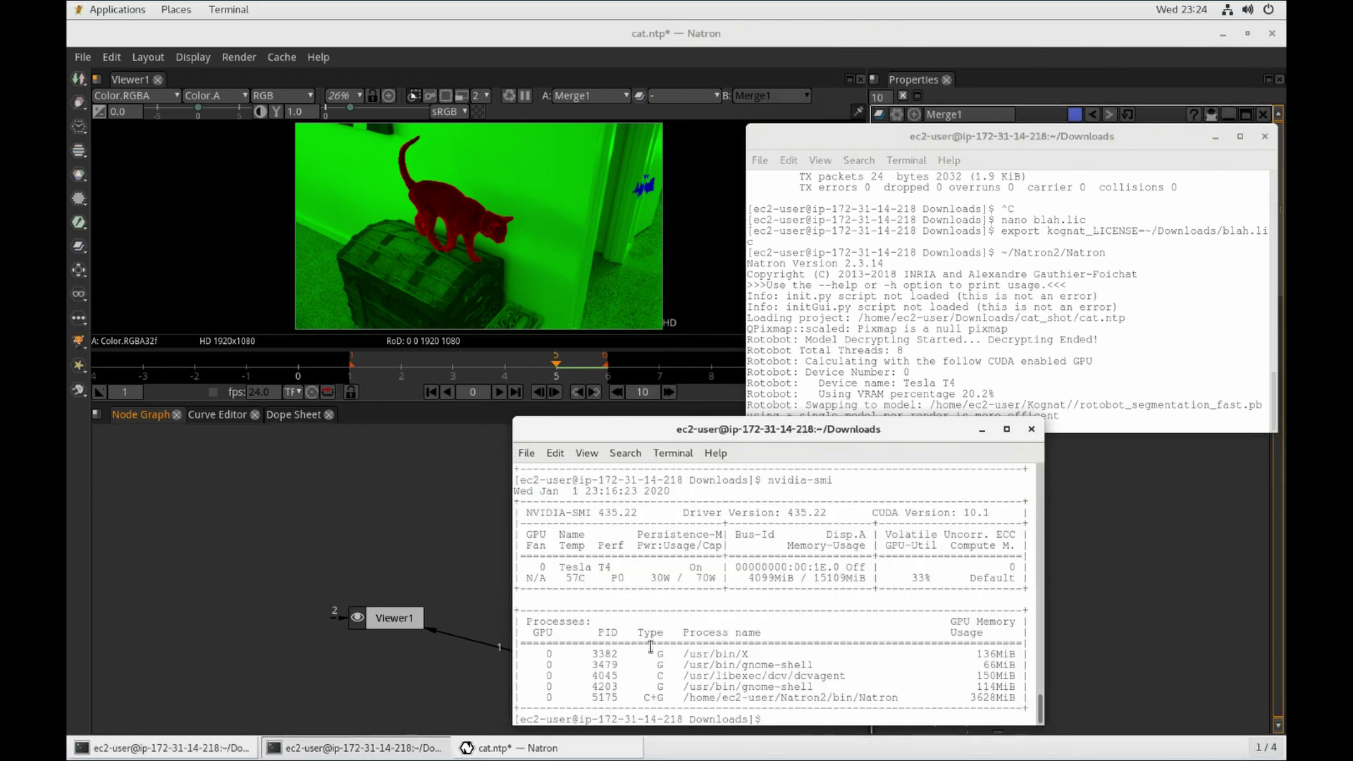
key("Up")
key("Return")
left_click(415, 451)
Step: Play the merged cat sequence in the viewer to render all its frames
left_click(498, 392)
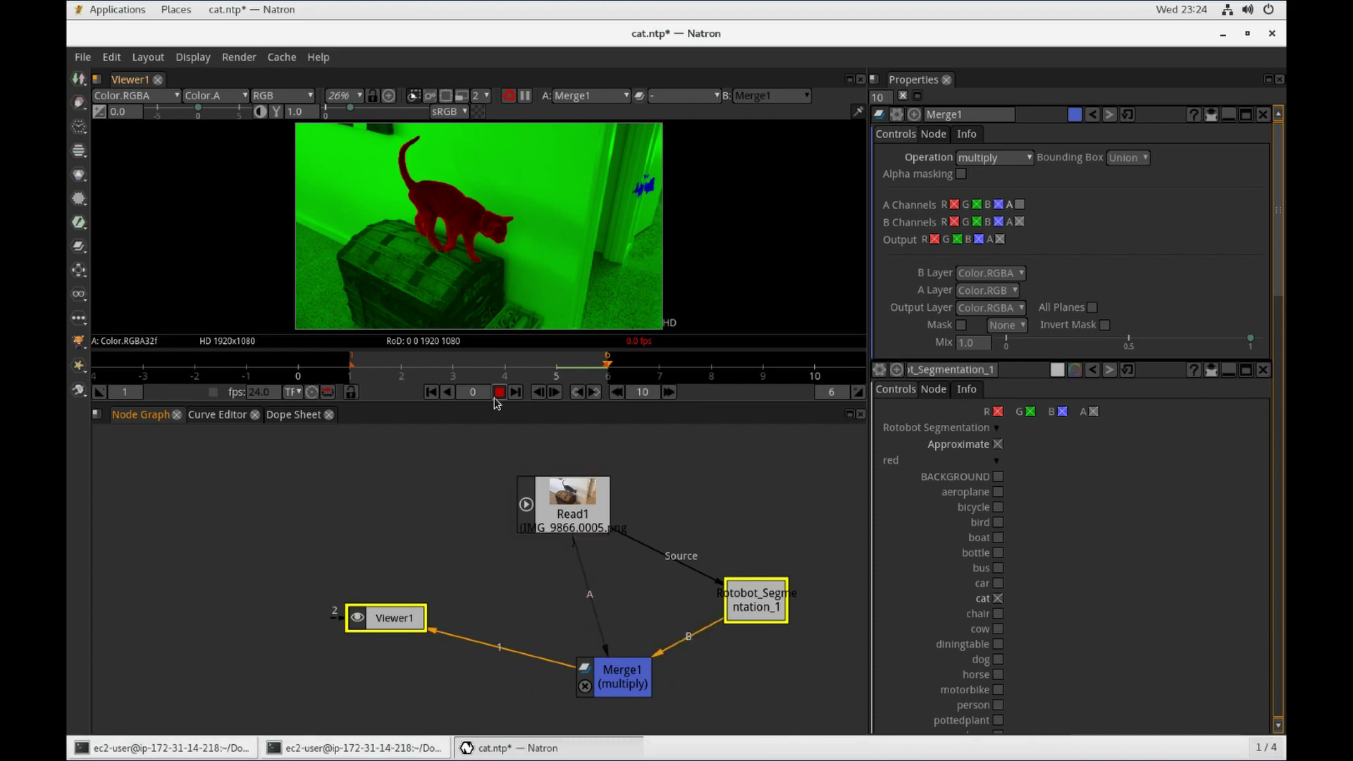
key("alt+Tab")
key("alt+Tab")
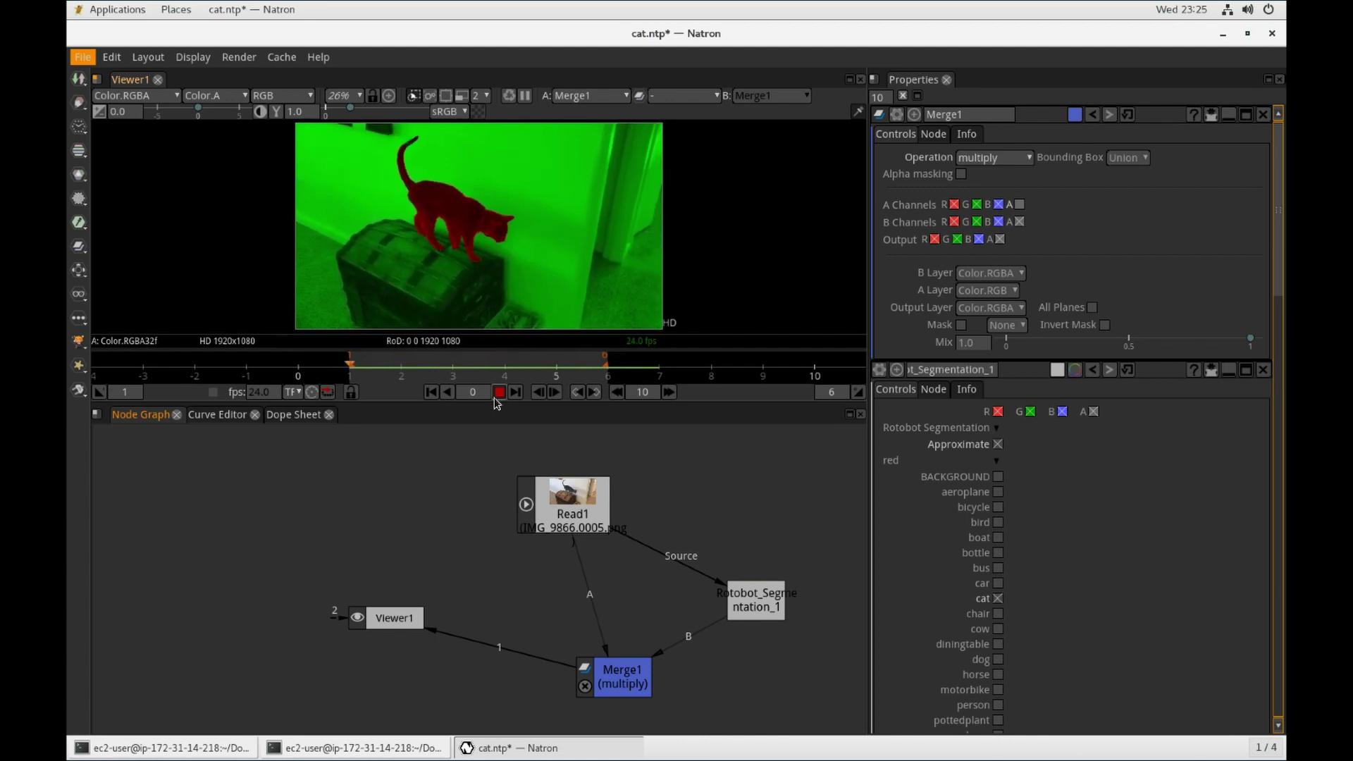
Step: Stop the playback and bring up the terminal with the nvidia-smi output to review GPU memory usage
left_click(496, 396)
left_click(380, 748)
left_click(771, 584)
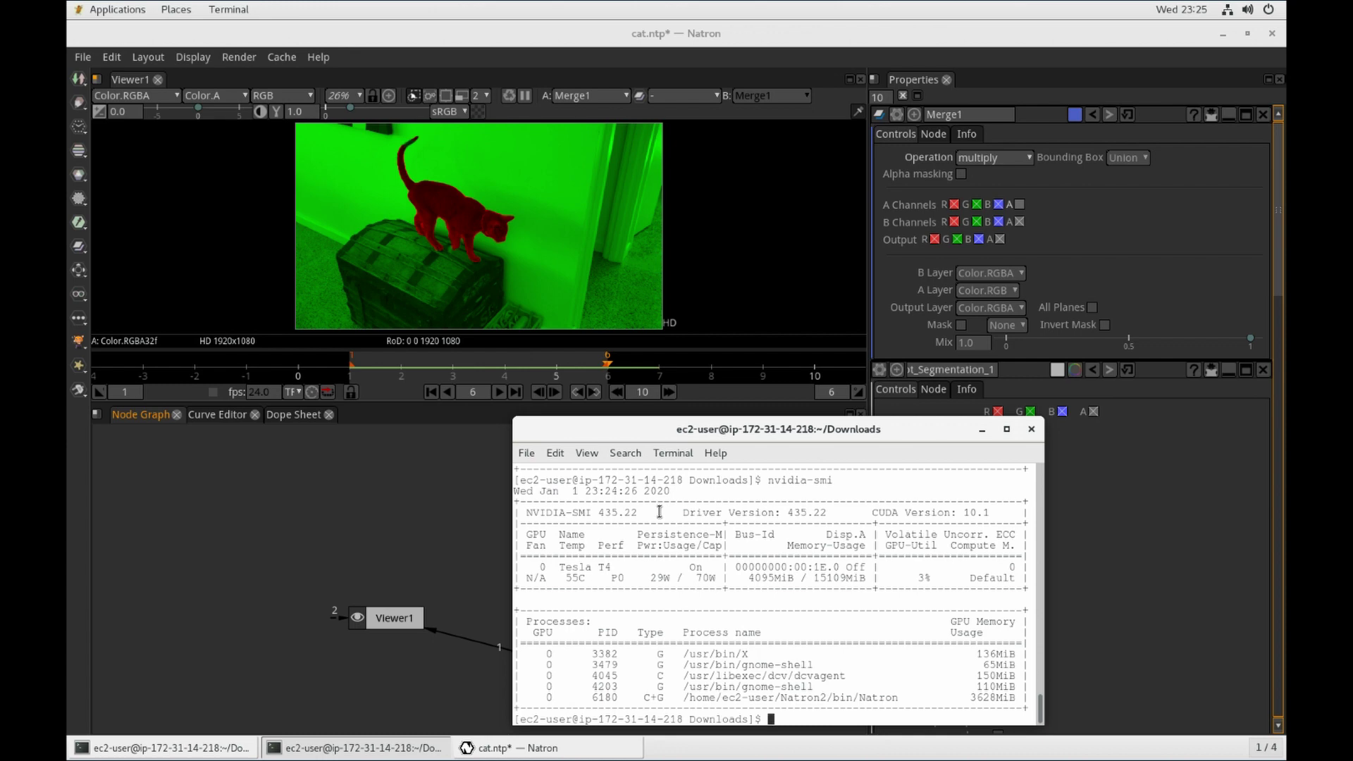
Step: Maximize Natron's viewer, fit the image to it and play the segmented sequence
left_click(712, 269)
key("space")
key("f")
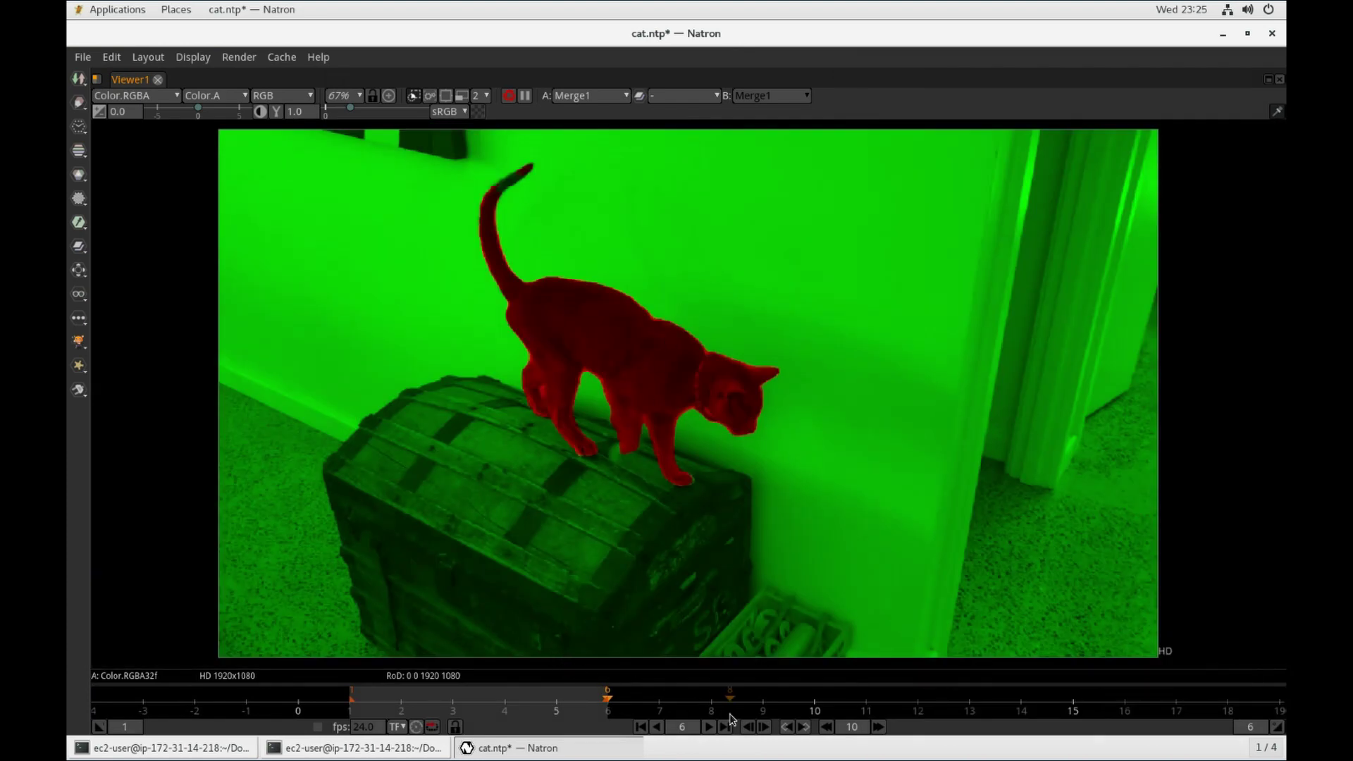
left_click(711, 727)
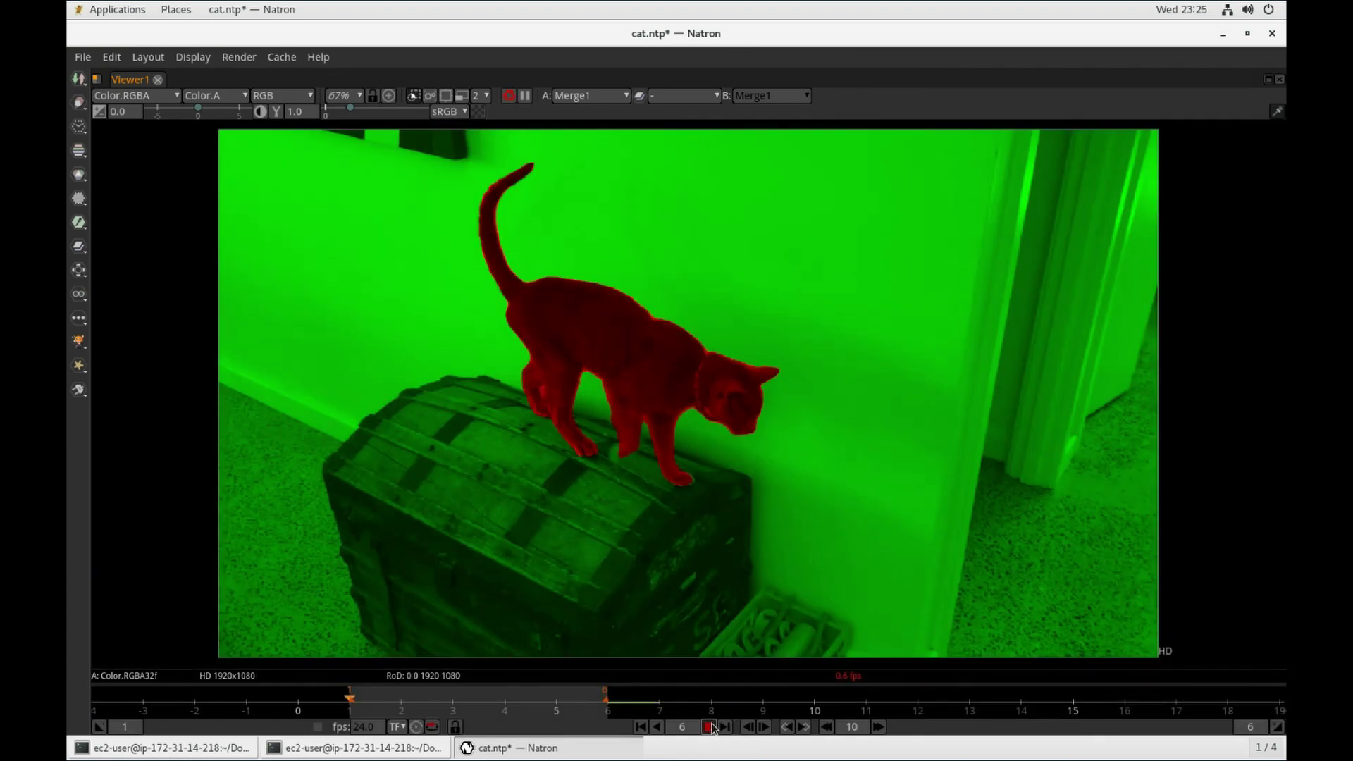